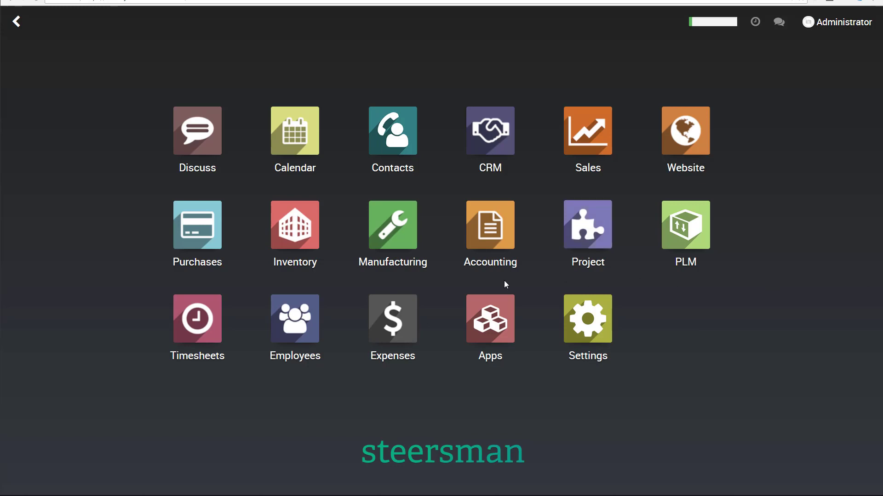
# Step: Open the Inventory app from the Odoo home menu
pyautogui.click(297, 226)
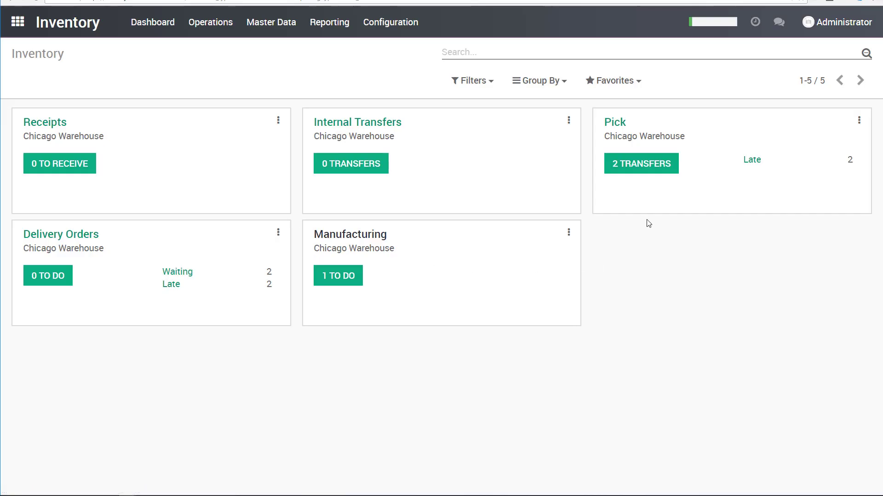
# Step: Show the two Ready Chicago Warehouse pick transfers from the Pick card
pyautogui.click(647, 166)
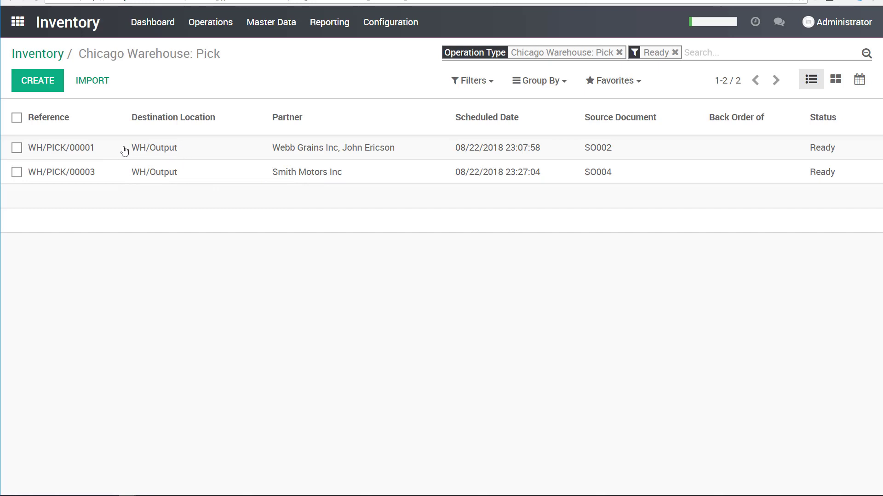
# Step: Open WH/PICK/00001 for editing and set the Cart Wheel done quantity to 4
pyautogui.click(320, 149)
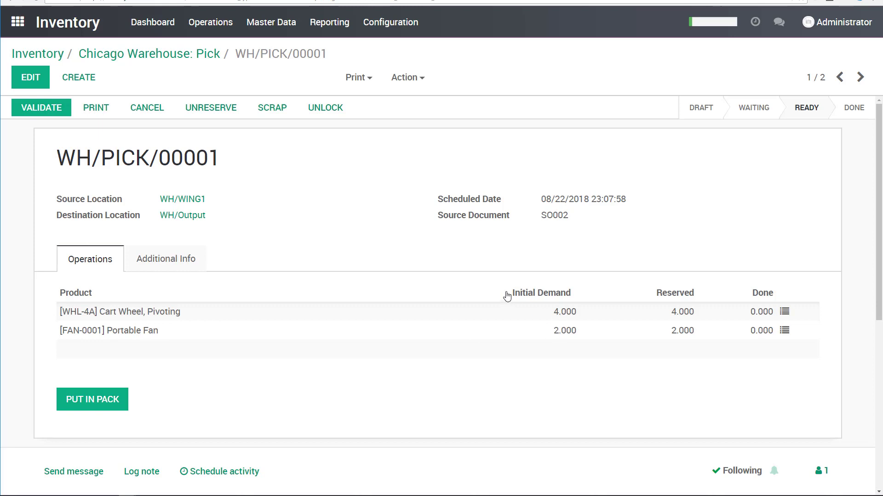
pyautogui.click(33, 81)
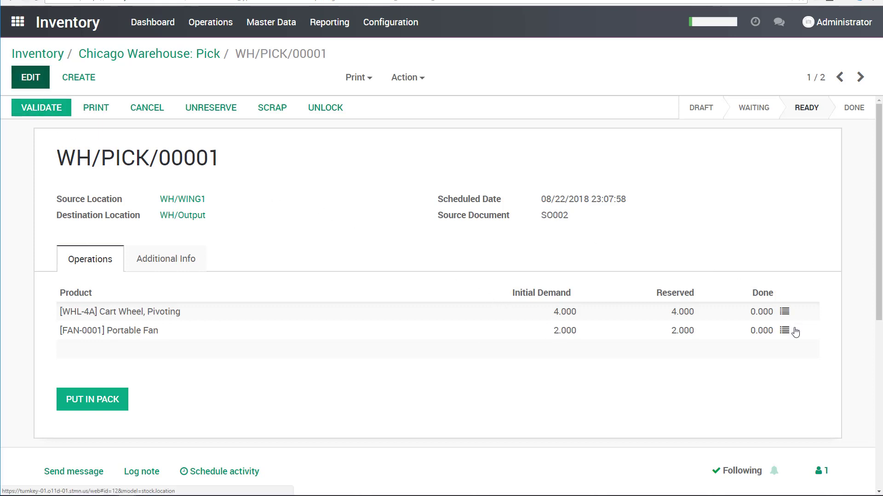
pyautogui.click(772, 318)
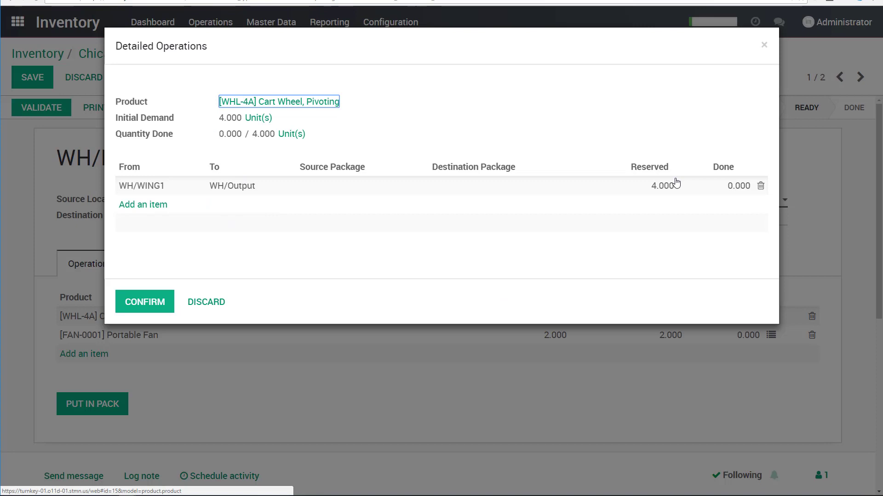
pyautogui.click(718, 187)
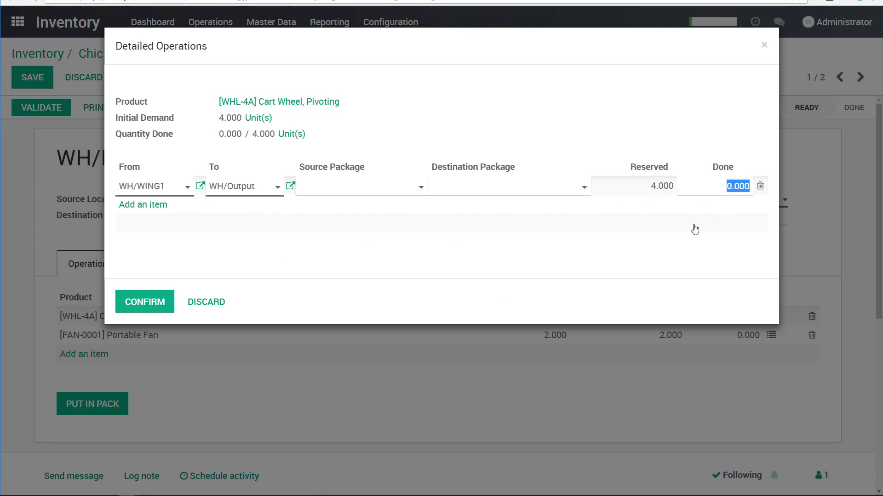
pyautogui.write('4')
pyautogui.click(152, 300)
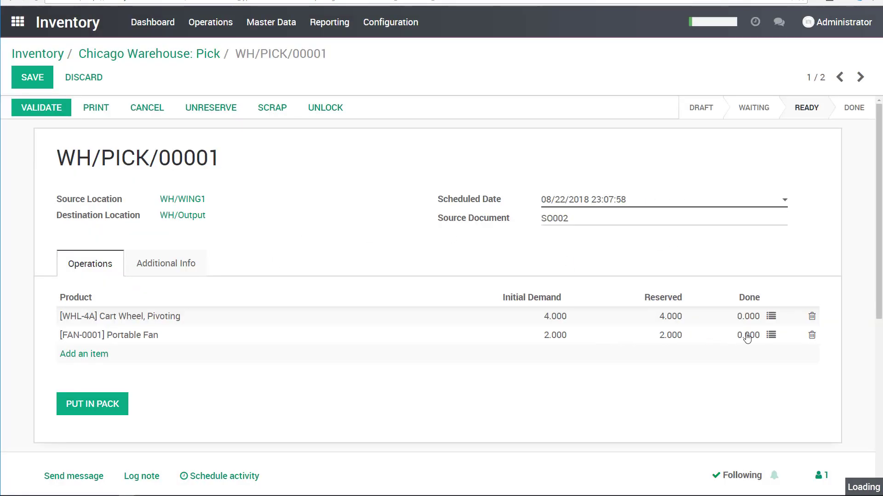
# Step: Set the Portable Fan done quantity on WH/PICK/00001 to 2
pyautogui.click(771, 335)
pyautogui.click(736, 192)
pyautogui.write('2')
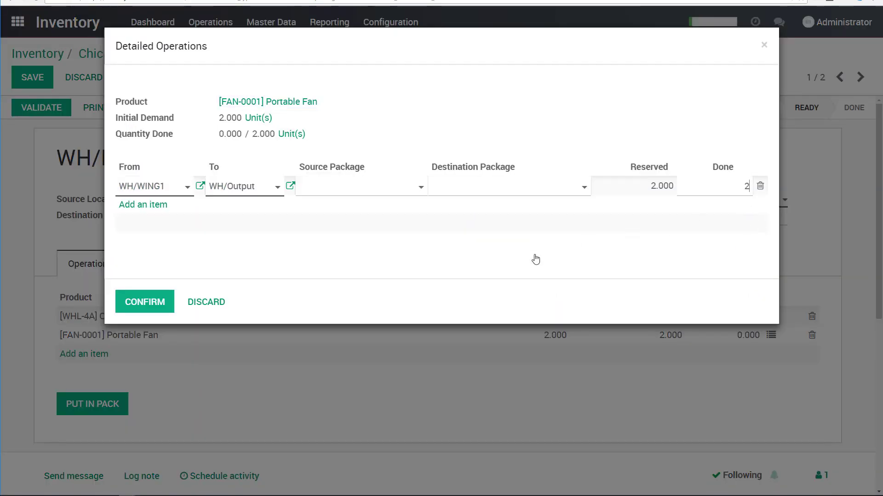
pyautogui.click(137, 302)
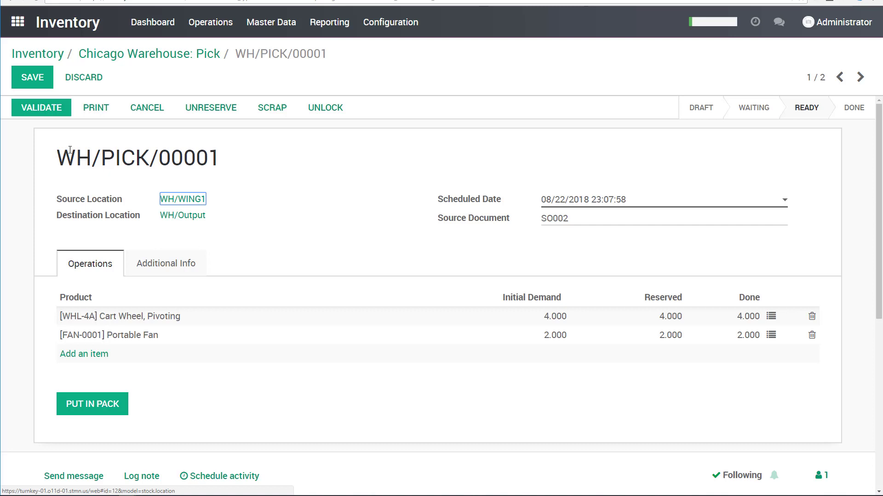
# Step: Save and validate WH/PICK/00001, then go back to the Inventory dashboard
pyautogui.click(39, 79)
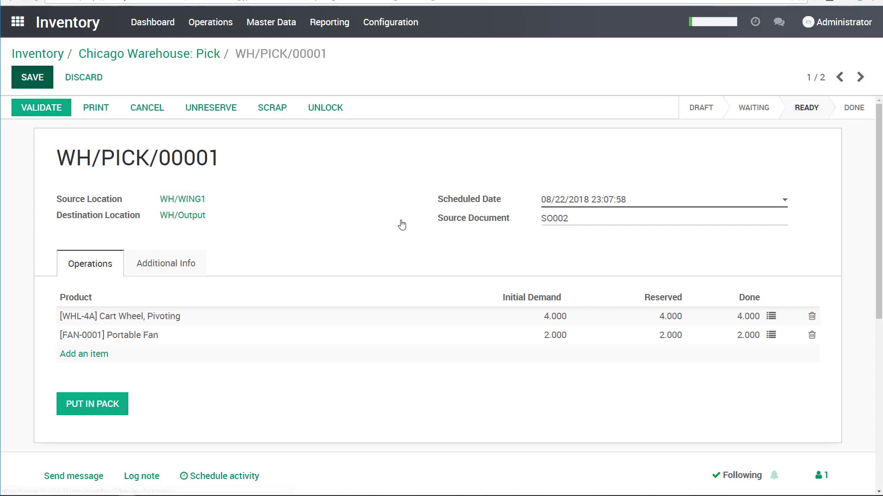
pyautogui.click(51, 111)
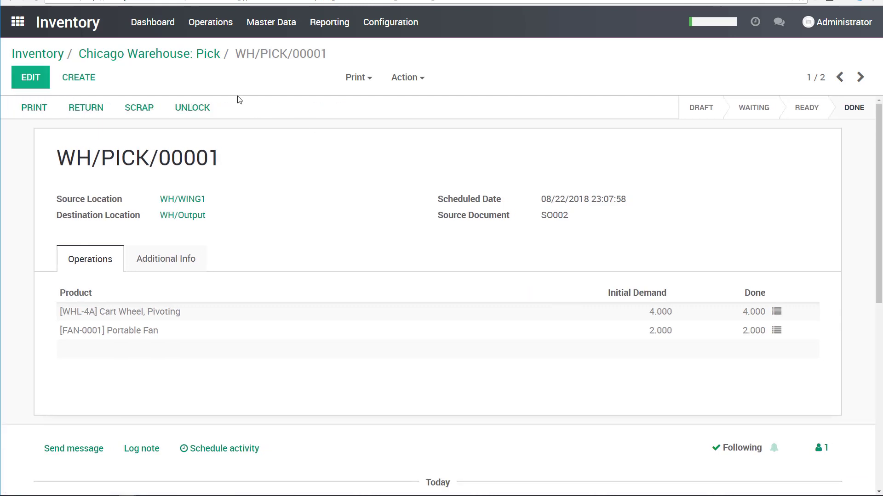
pyautogui.click(184, 57)
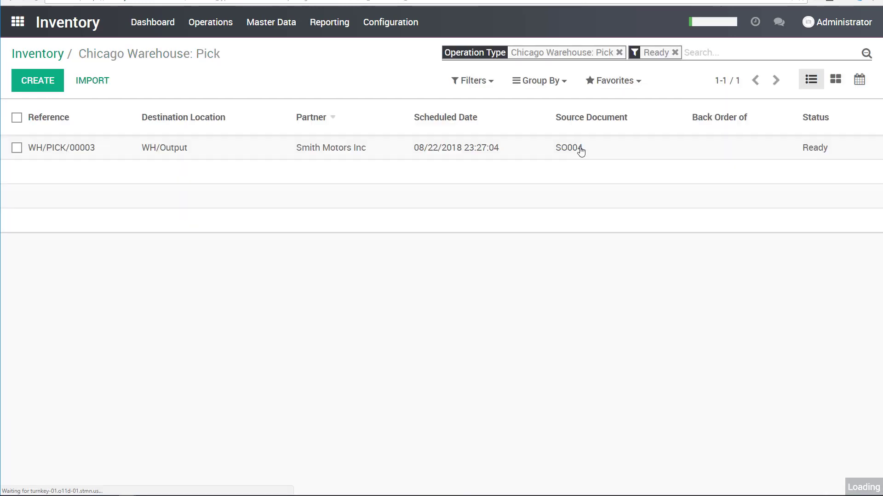
pyautogui.click(55, 59)
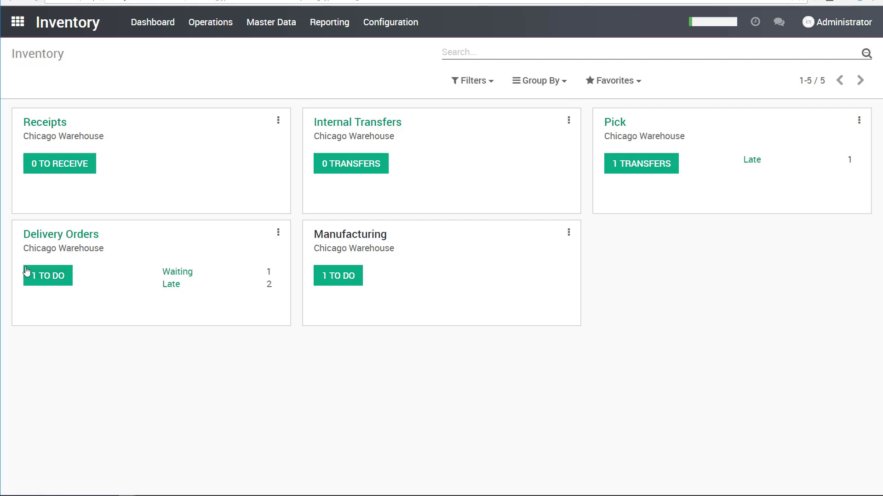
# Step: Open delivery order WH/OUT/00001 from Delivery Orders to do and make it editable
pyautogui.click(61, 286)
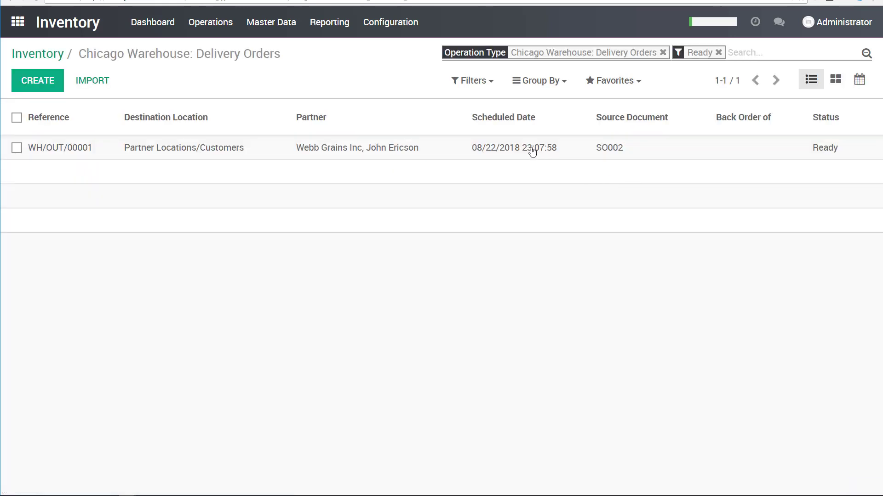
pyautogui.click(532, 151)
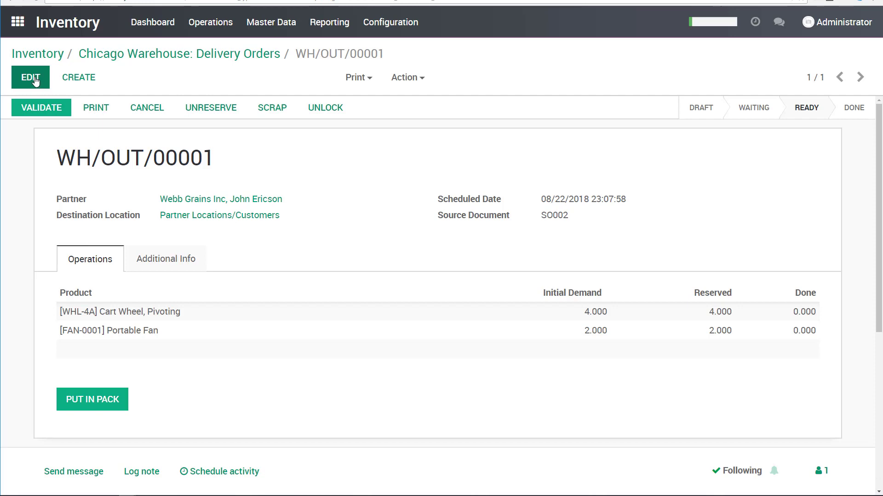
pyautogui.click(36, 81)
# Step: Set Done to 4 Cart Wheels and 2 Portable Fans and pack them into PACK0000001
pyautogui.click(782, 317)
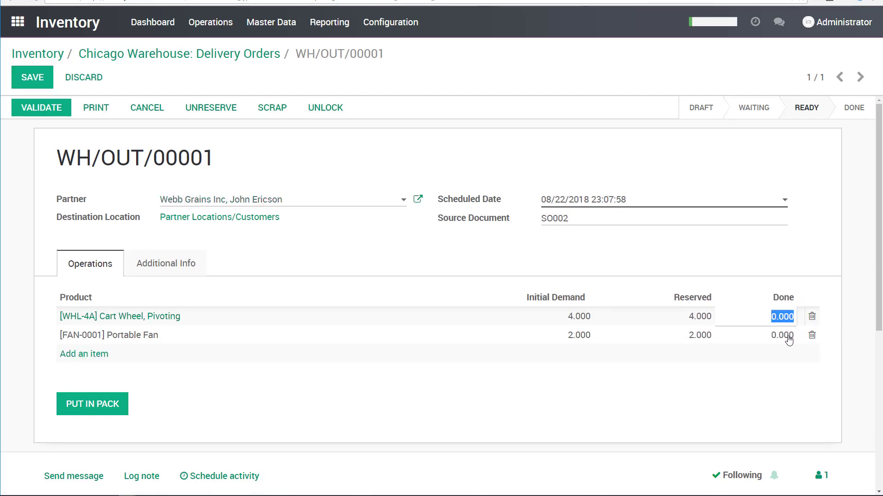
pyautogui.write('4')
pyautogui.click(780, 335)
pyautogui.write('2')
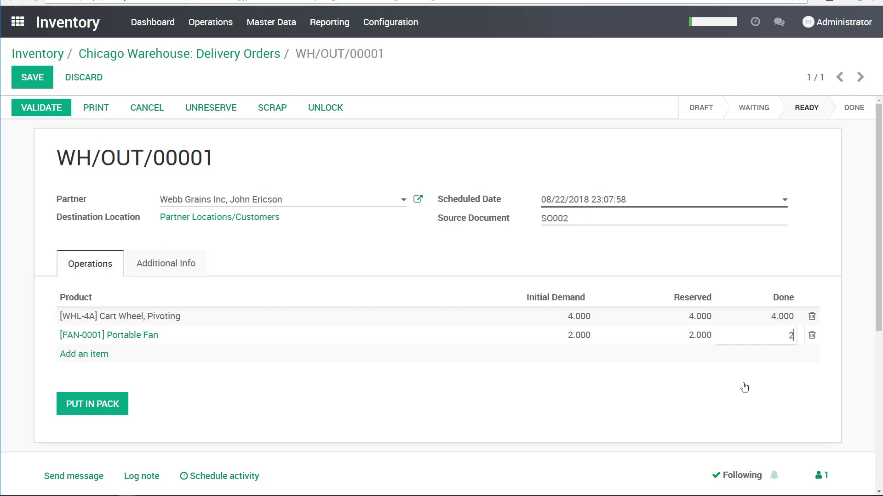
pyautogui.click(607, 395)
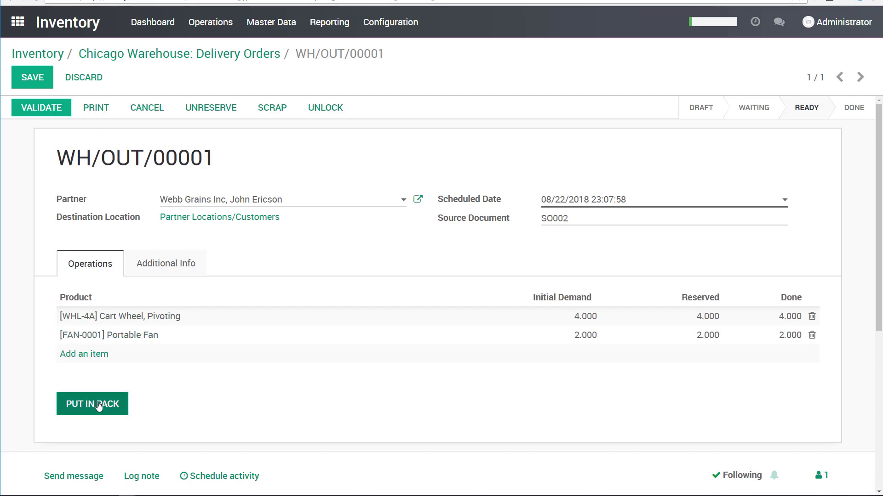
pyautogui.click(98, 406)
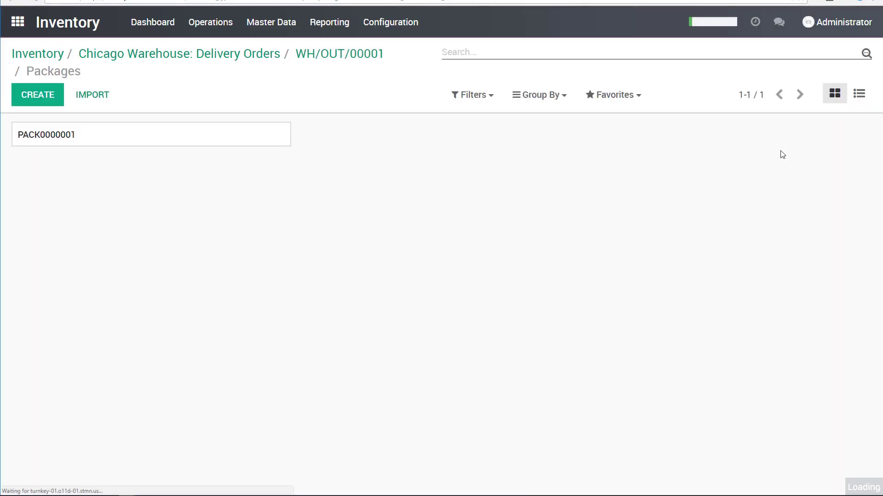
# Step: Open package PACK0000001 and set its package type to 18"x12"x12"
pyautogui.click(132, 141)
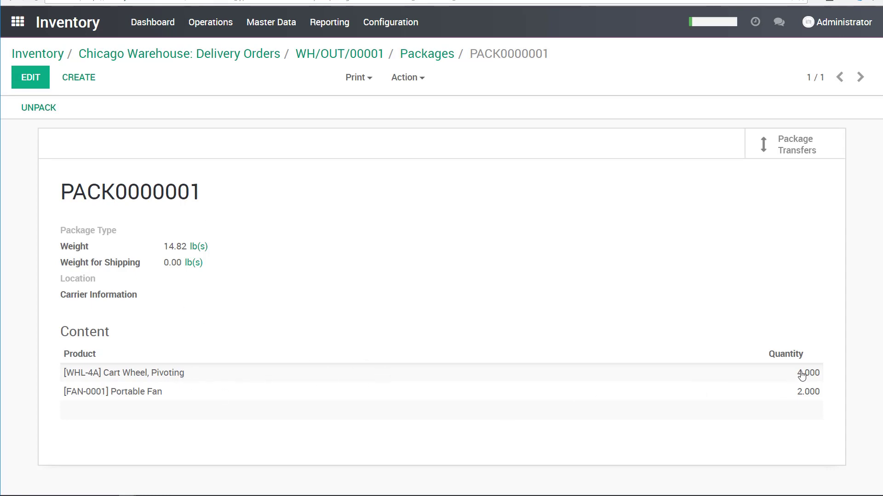
pyautogui.click(29, 75)
pyautogui.click(221, 250)
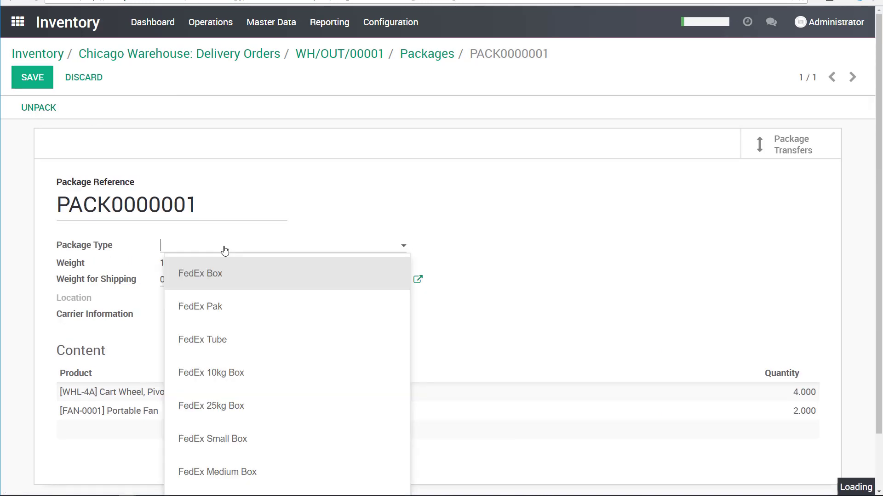
pyautogui.scroll(-2, 246, 322)
pyautogui.click(238, 434)
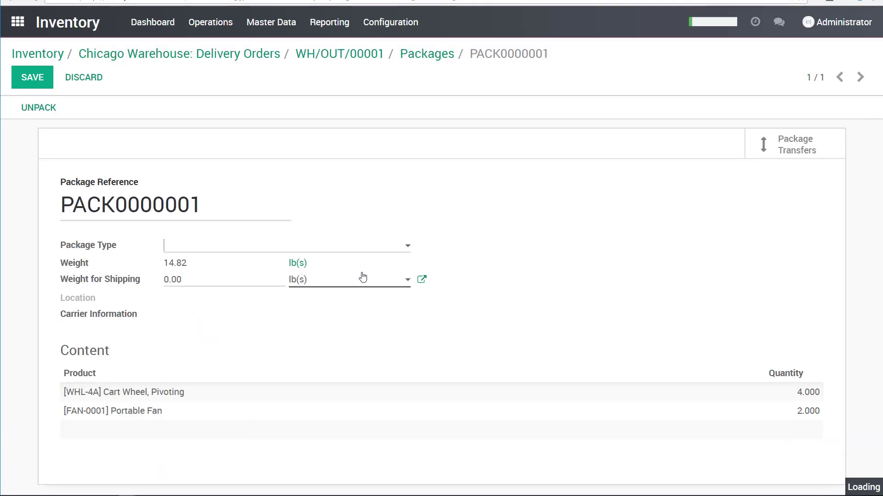
pyautogui.scroll(-3, 276, 307)
pyautogui.scroll(-3, 276, 306)
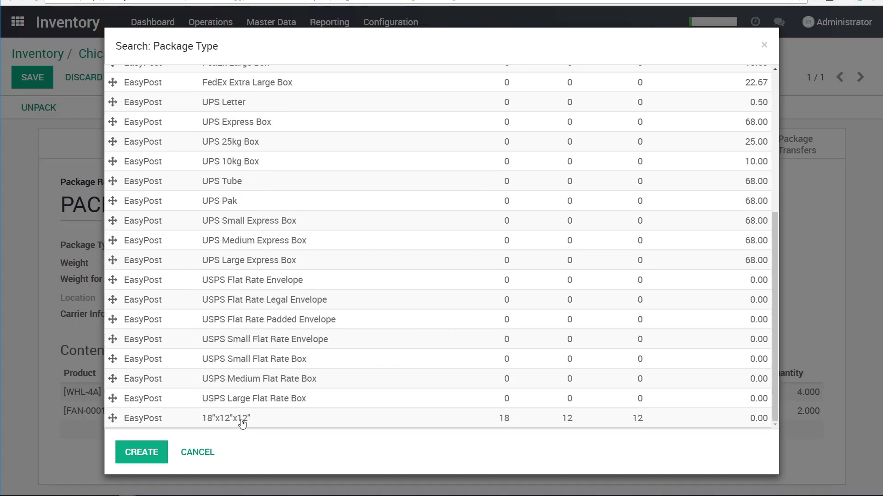
pyautogui.click(229, 420)
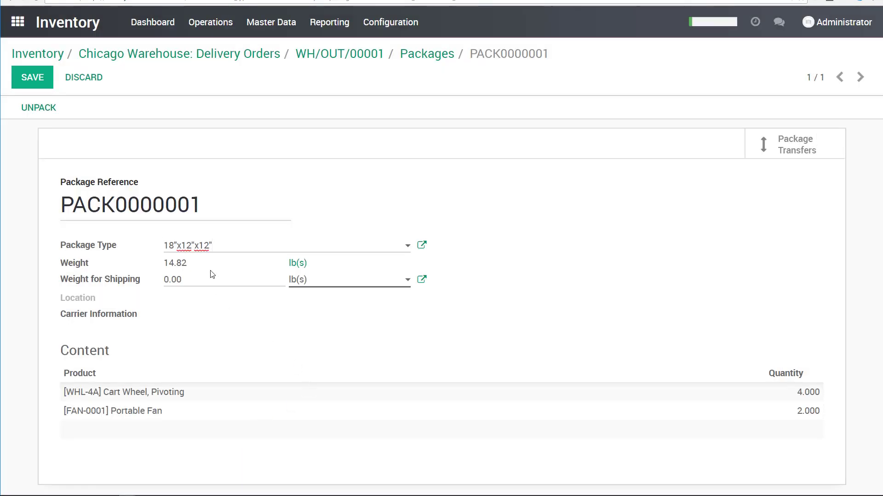
# Step: Set the package shipping weight to 15.5 lb and save it
pyautogui.moveTo(156, 277); pyautogui.dragTo(274, 294)
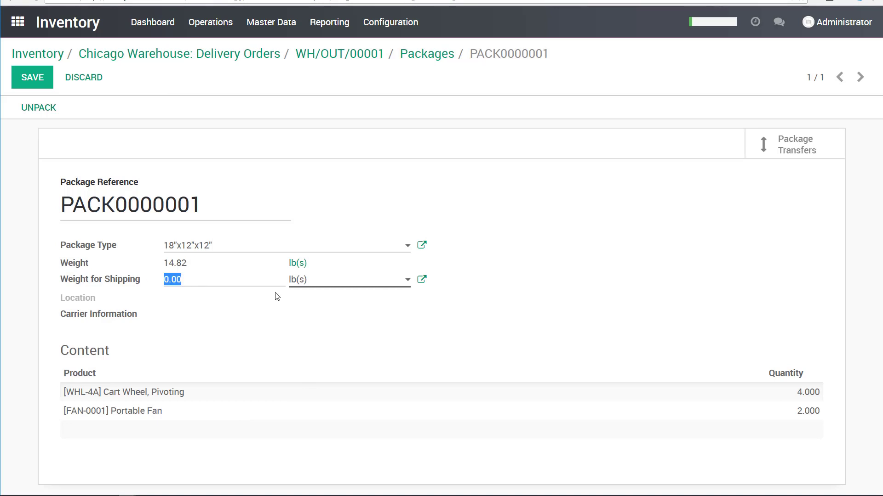
pyautogui.write('15.5')
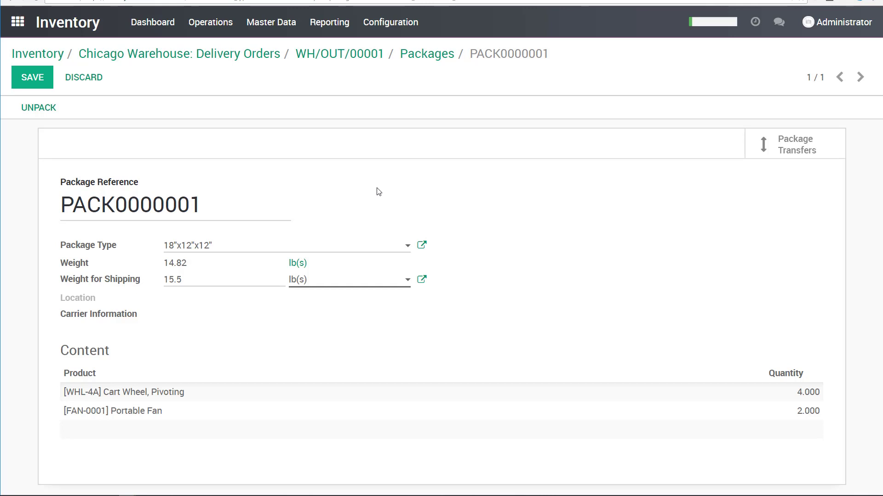
pyautogui.doubleClick(254, 280)
pyautogui.click(229, 306)
pyautogui.click(44, 88)
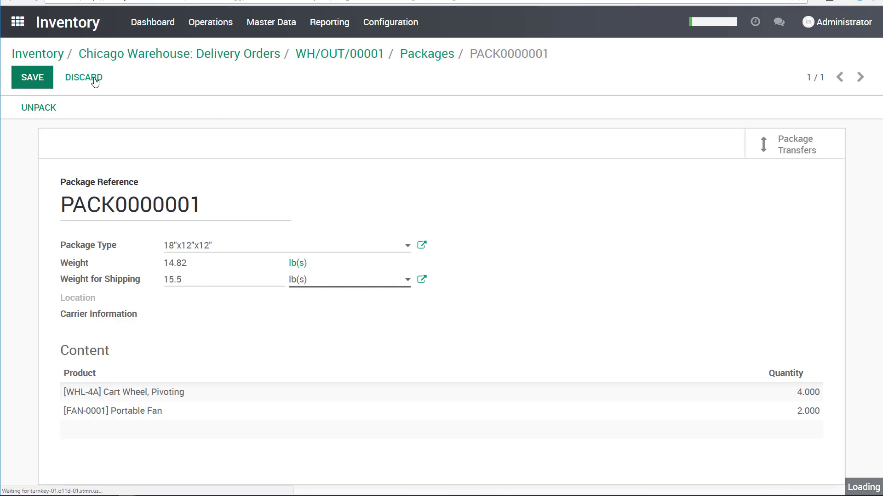
# Step: Set WH/OUT/00001's delivery method to Standard Shipping - 4-8 days in Additional Info
pyautogui.click(354, 56)
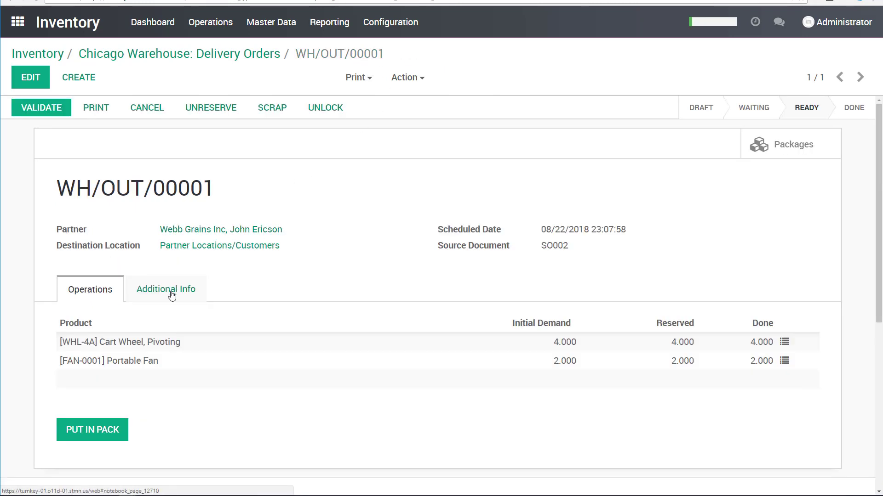
pyautogui.click(174, 292)
pyautogui.click(30, 77)
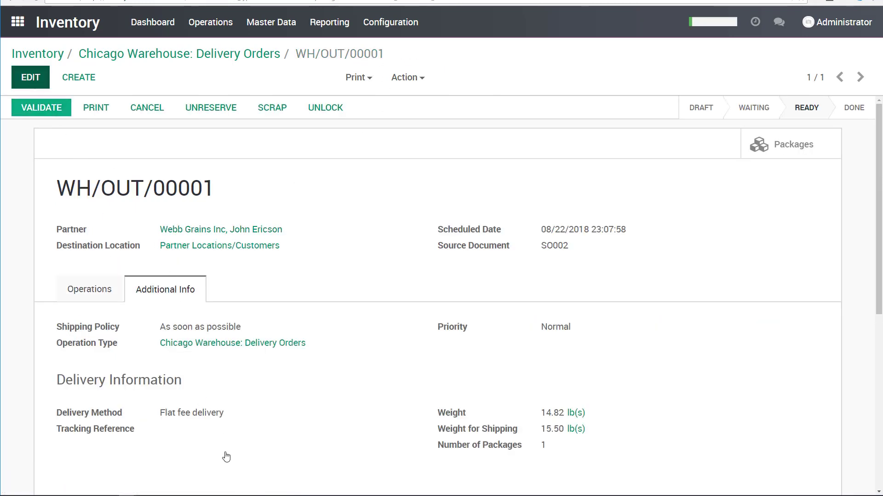
pyautogui.click(232, 420)
pyautogui.click(249, 394)
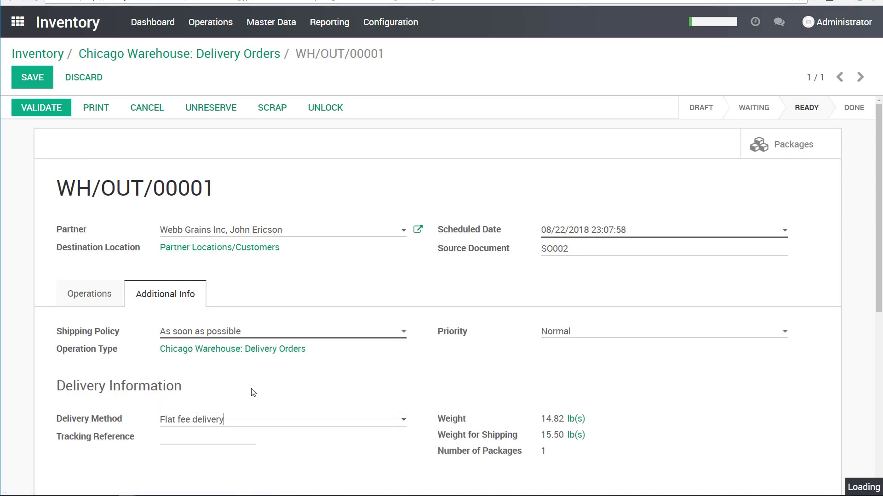
# Step: Keep Carrier Billing as Sender and return to the product lines
pyautogui.scroll(-2, 252, 321)
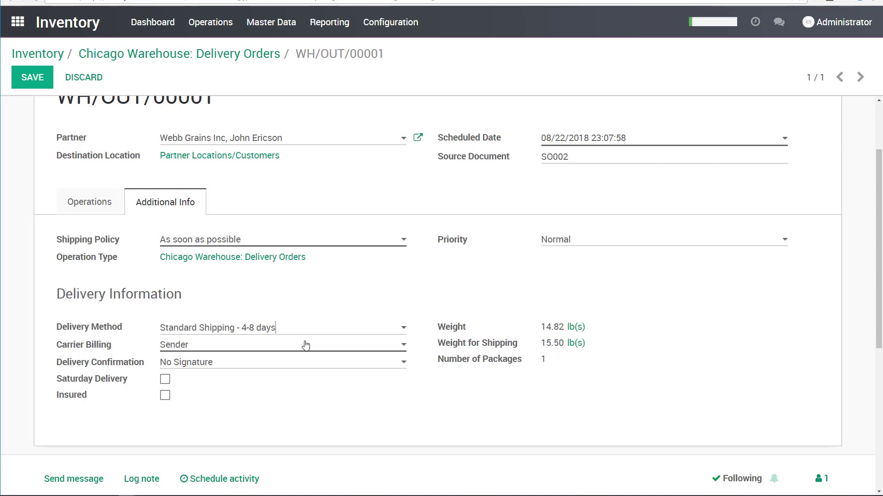
pyautogui.click(197, 349)
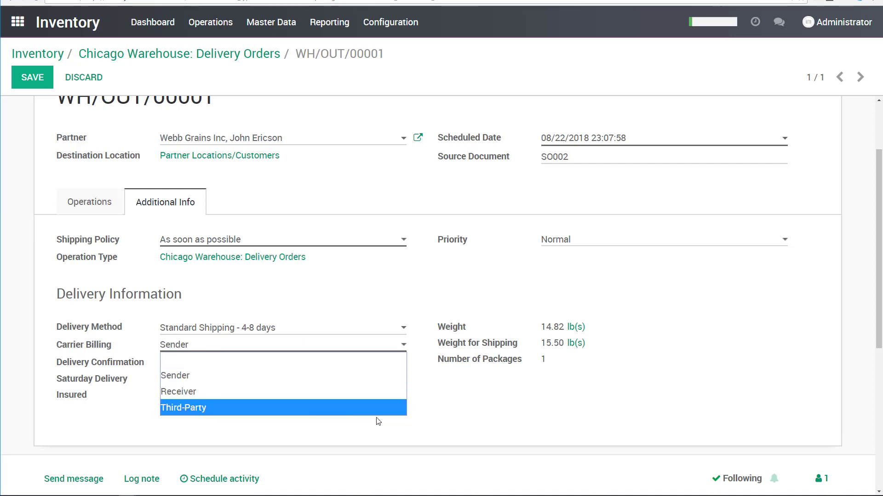
pyautogui.click(463, 422)
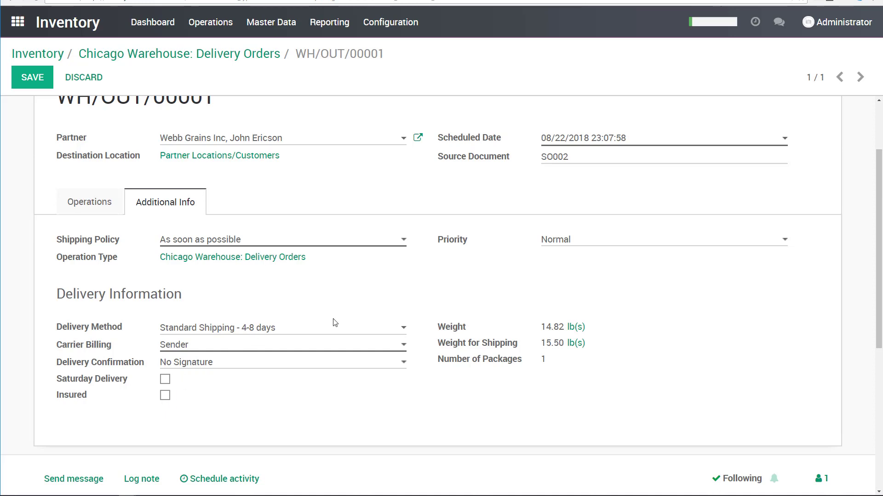
pyautogui.scroll(3, 106, 271)
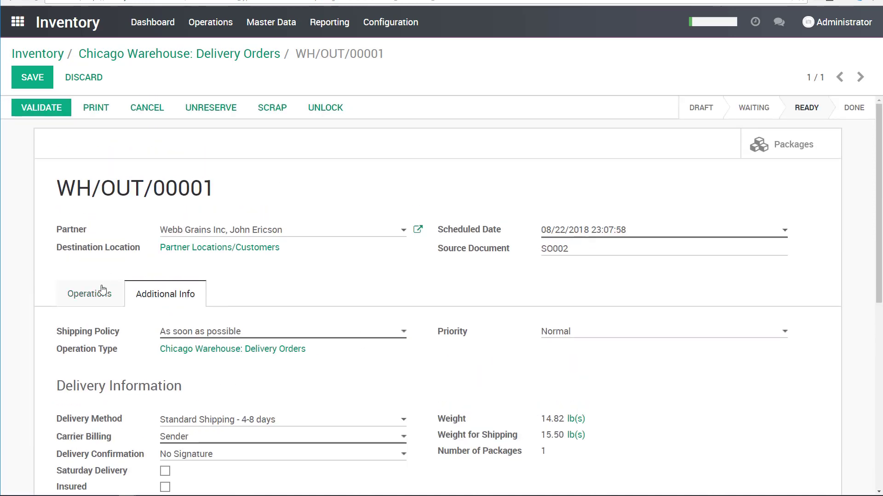
pyautogui.click(100, 297)
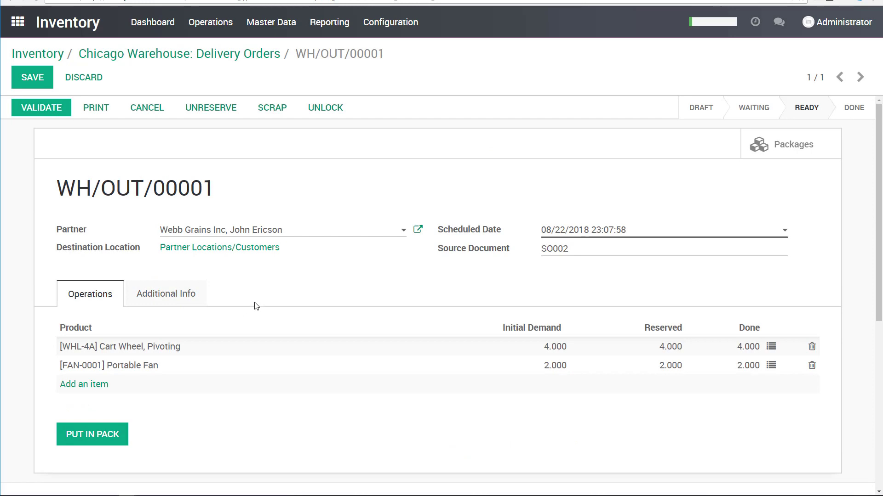
# Step: Validate WH/OUT/00001 and review the USPS shipment, tracking number and label in the chatter
pyautogui.click(168, 300)
pyautogui.scroll(-1, 65, 139)
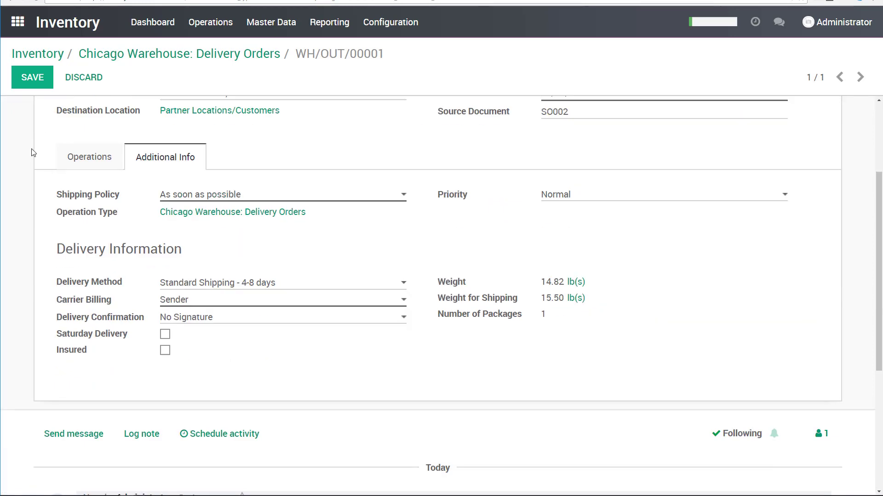
pyautogui.scroll(3, 34, 153)
pyautogui.click(42, 111)
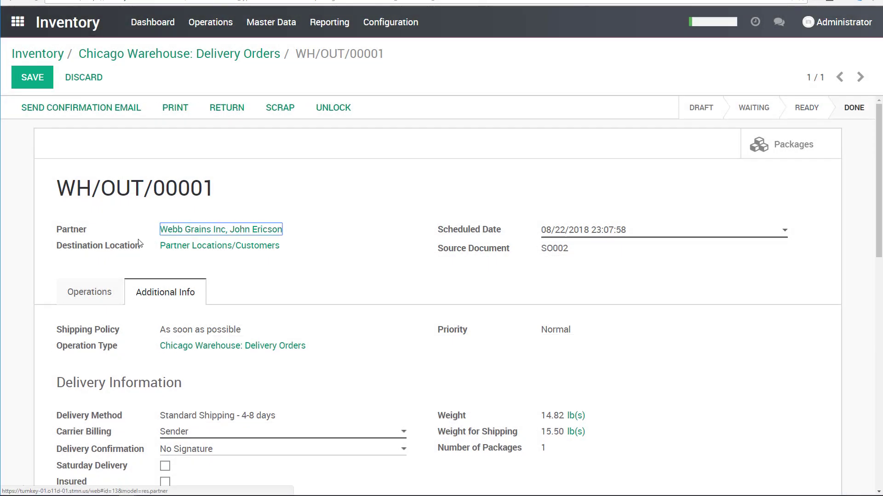
pyautogui.scroll(-8, 335, 286)
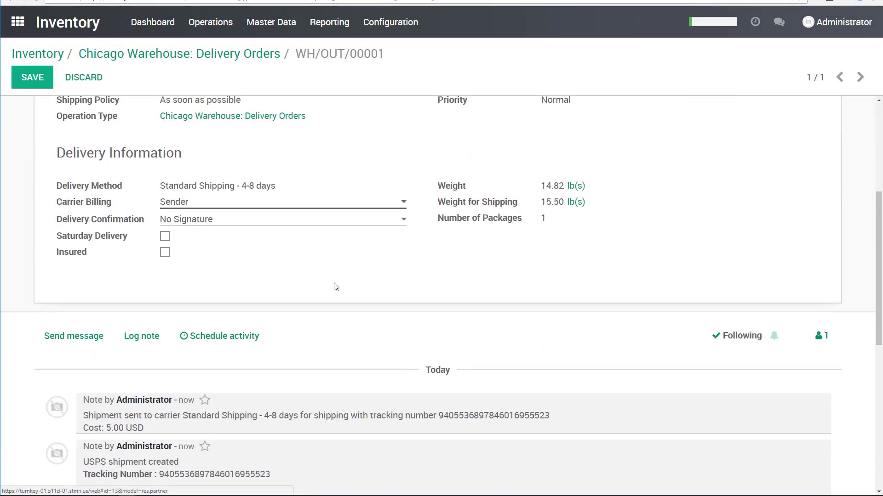
pyautogui.scroll(-3, 334, 282)
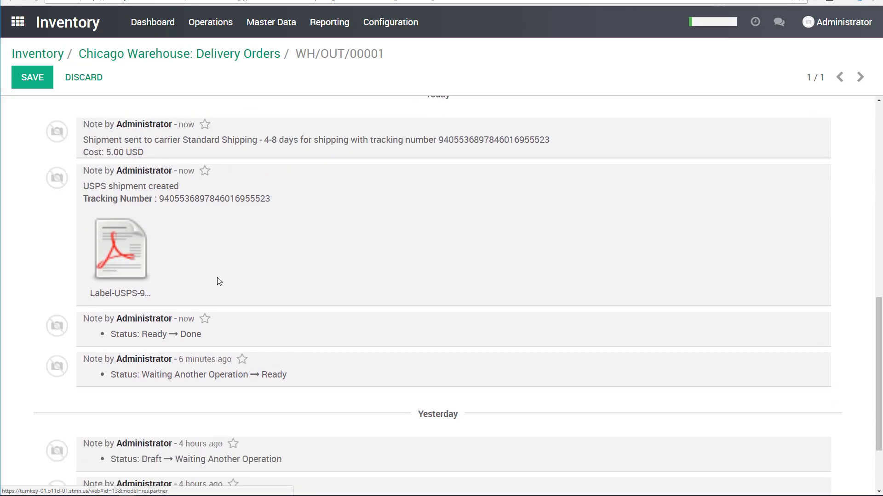
pyautogui.scroll(1, 268, 262)
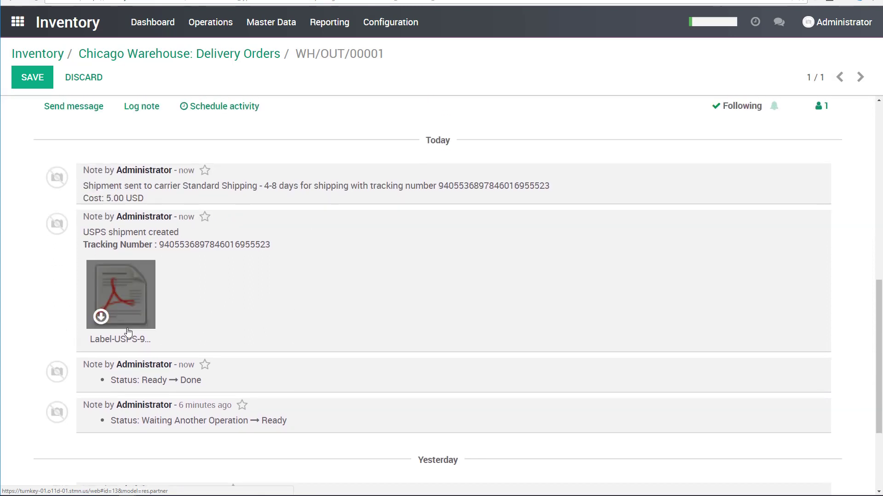
pyautogui.click(140, 290)
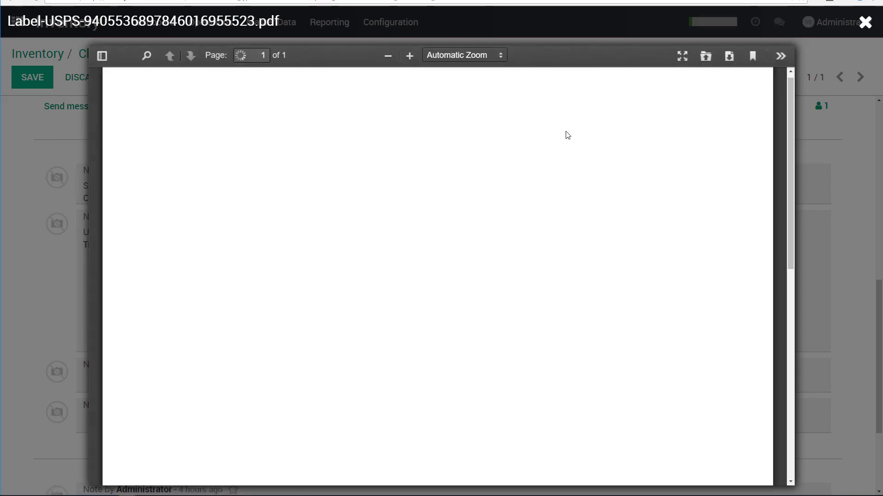
pyautogui.scroll(-5, 485, 195)
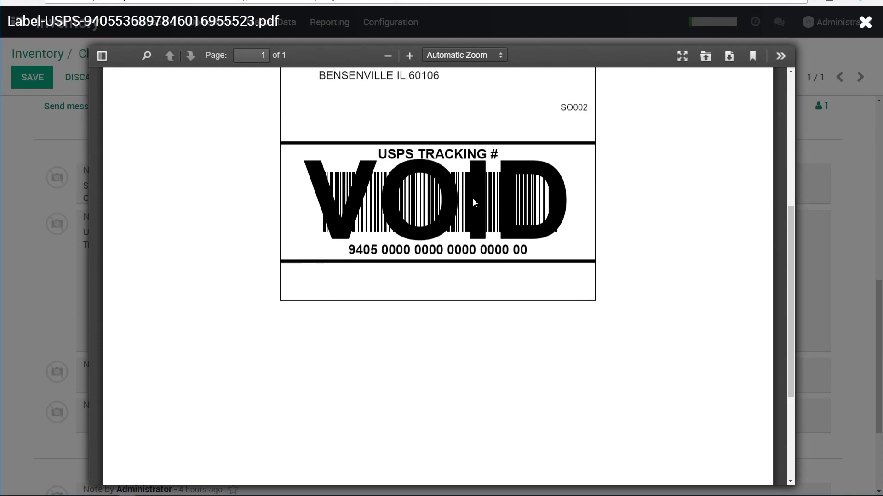
pyautogui.scroll(3, 473, 198)
pyautogui.scroll(3, 469, 201)
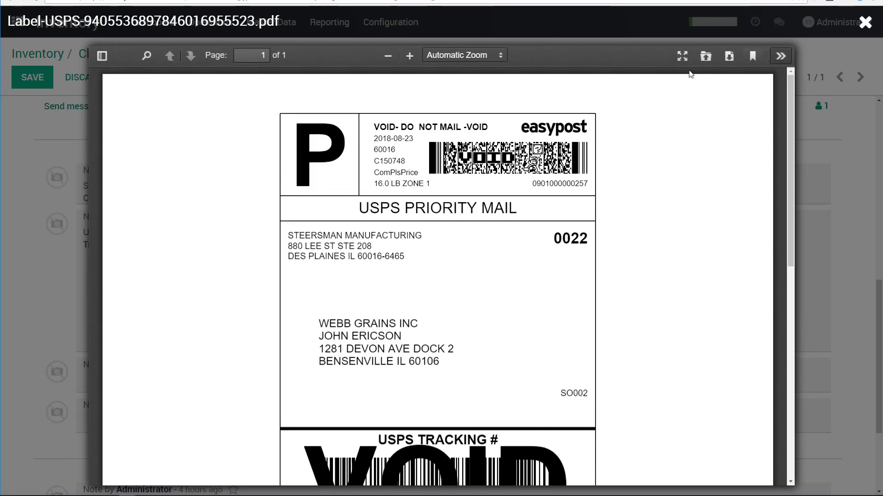
pyautogui.click(781, 56)
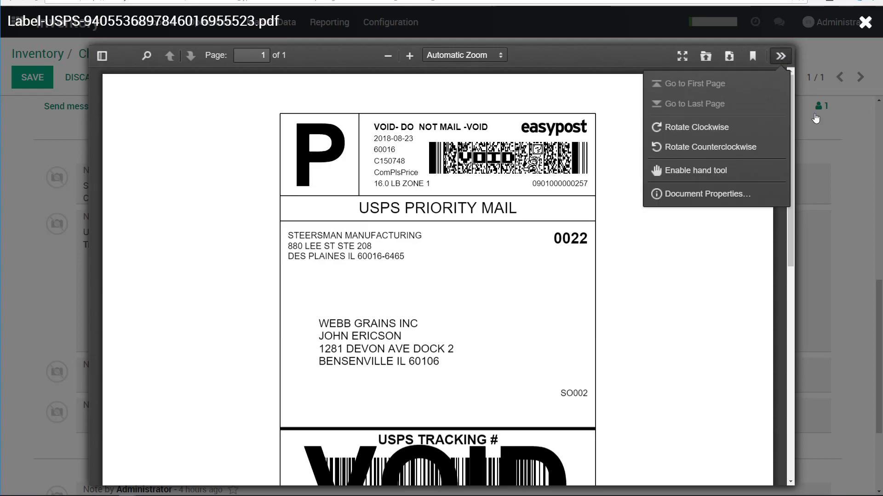
pyautogui.click(865, 22)
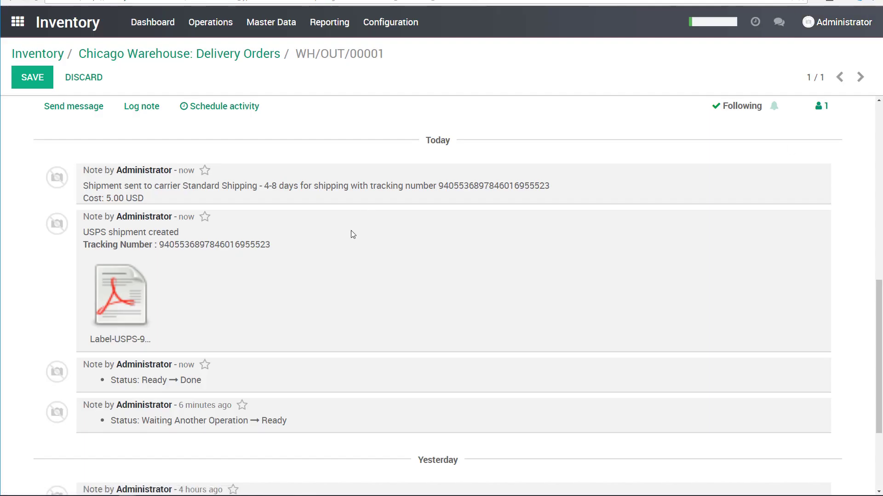
pyautogui.scroll(8, 275, 237)
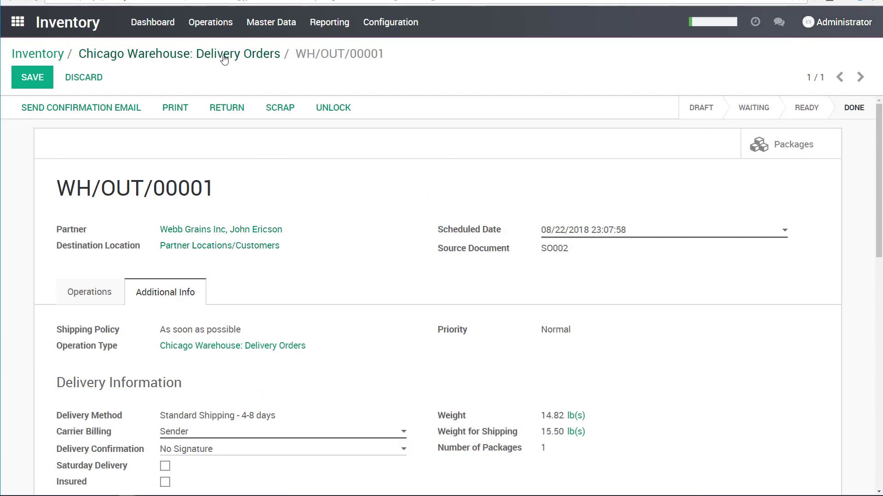
# Step: Open WH/PICK/00003, check availability to reserve all 180 Plastic Bins, and edit it
pyautogui.click(40, 57)
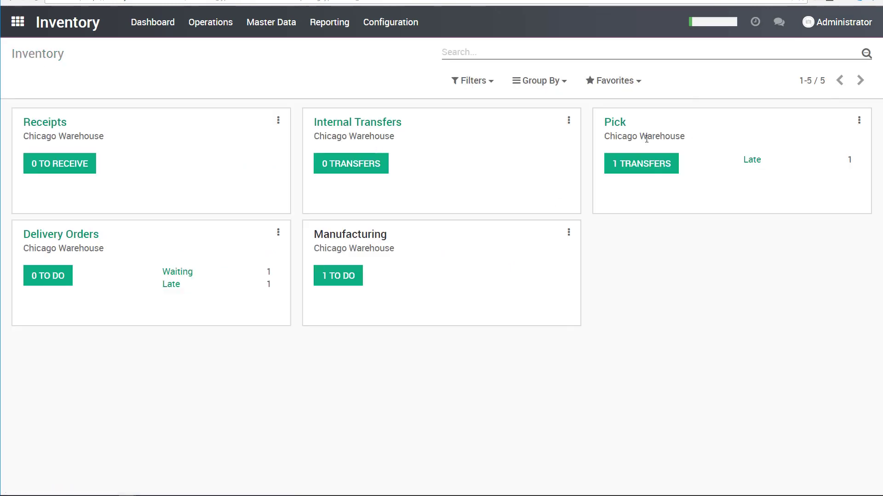
pyautogui.click(659, 167)
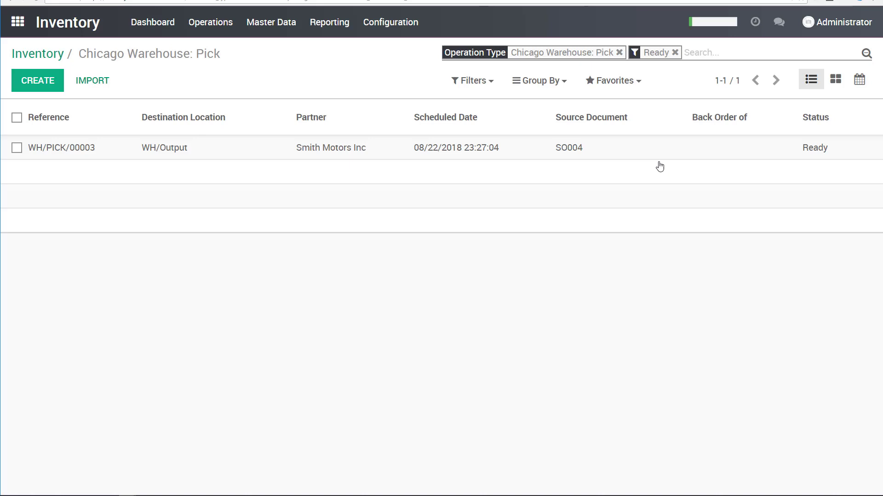
pyautogui.click(432, 147)
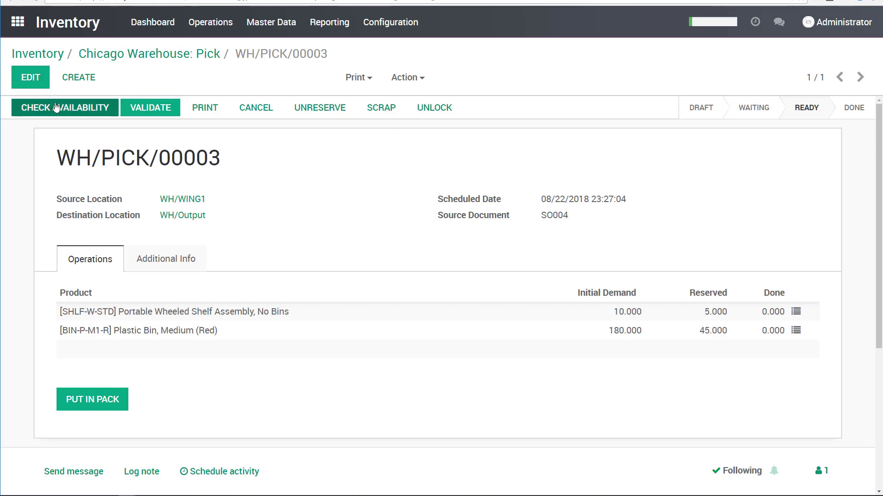
pyautogui.click(94, 109)
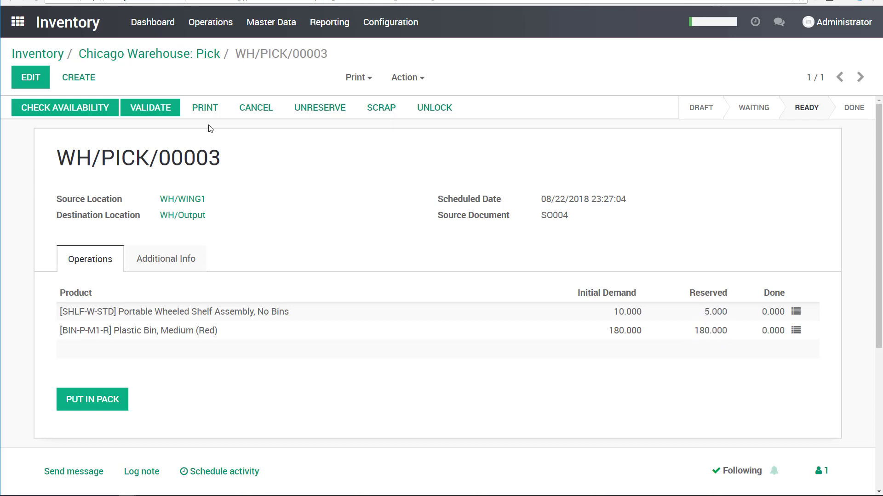
pyautogui.click(30, 78)
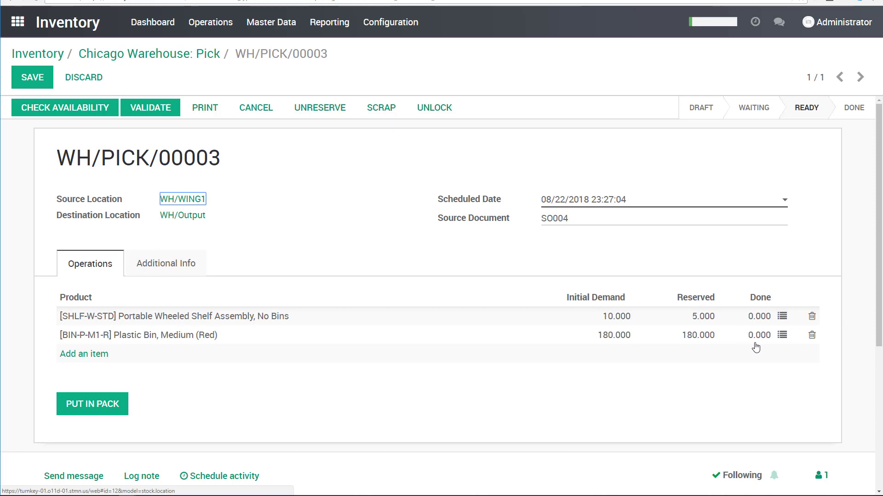
# Step: Record 5 shelf assembly units as done on WH/PICK/00003
pyautogui.click(782, 317)
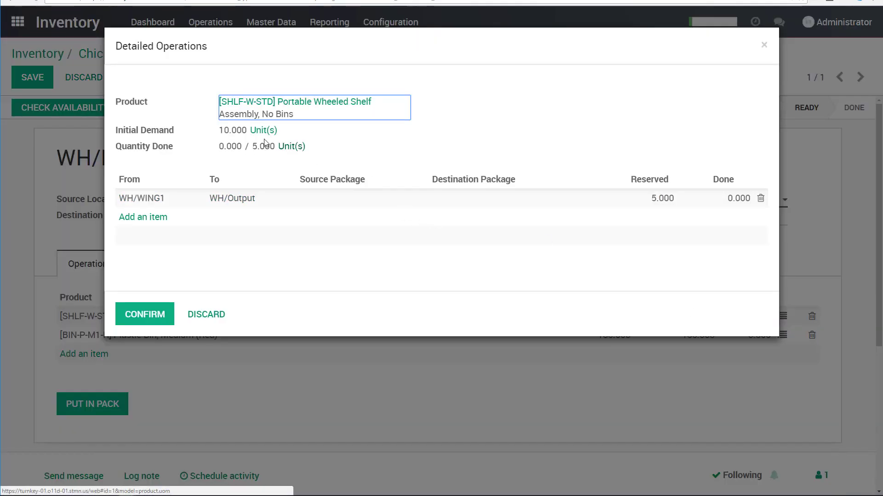
pyautogui.click(720, 201)
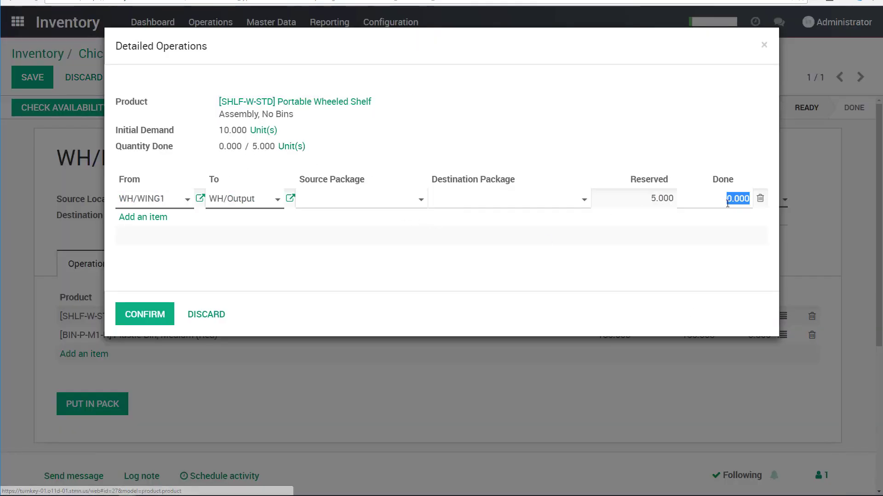
pyautogui.click(145, 317)
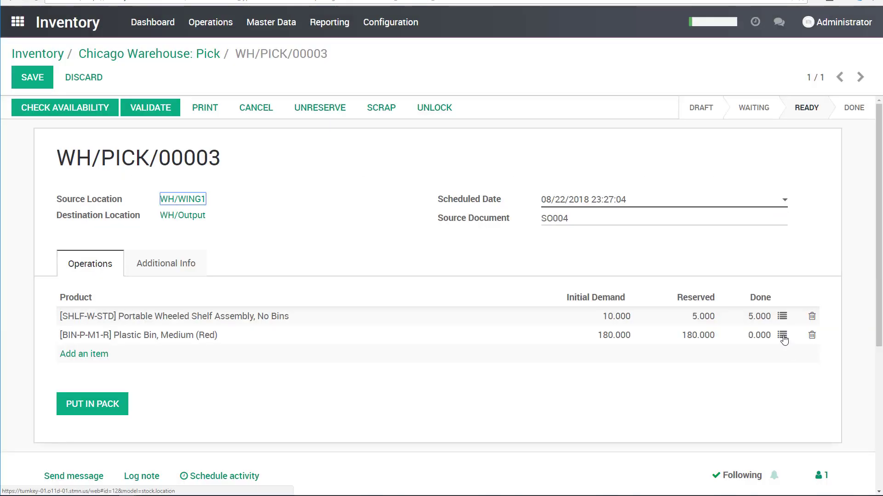
# Step: Record 90 Plastic Bins as done and put the done items into a new package
pyautogui.click(782, 335)
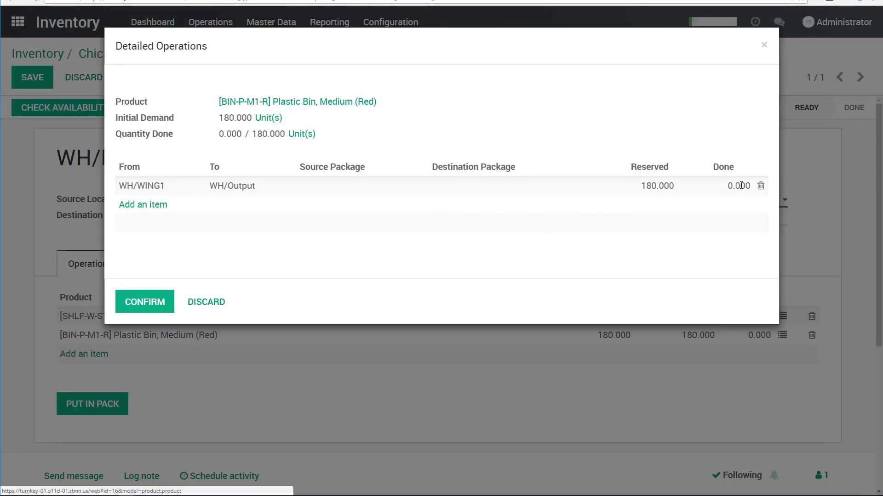
pyautogui.click(735, 193)
pyautogui.write('90')
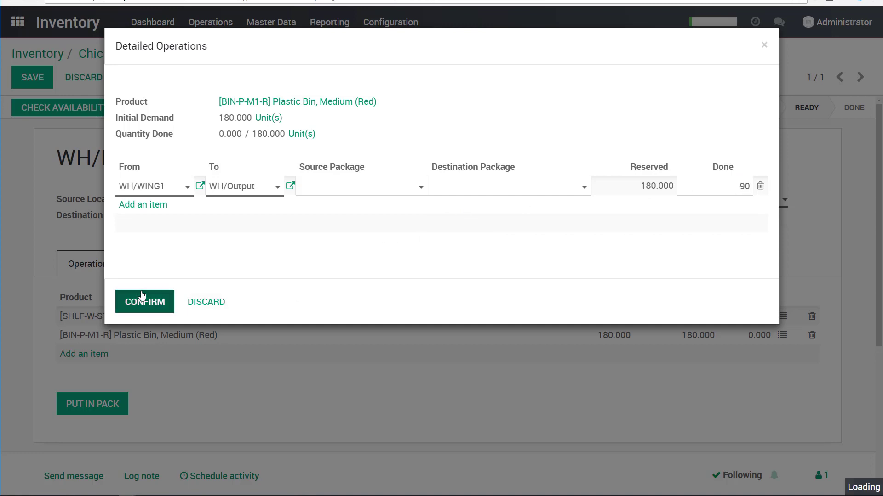
pyautogui.click(138, 302)
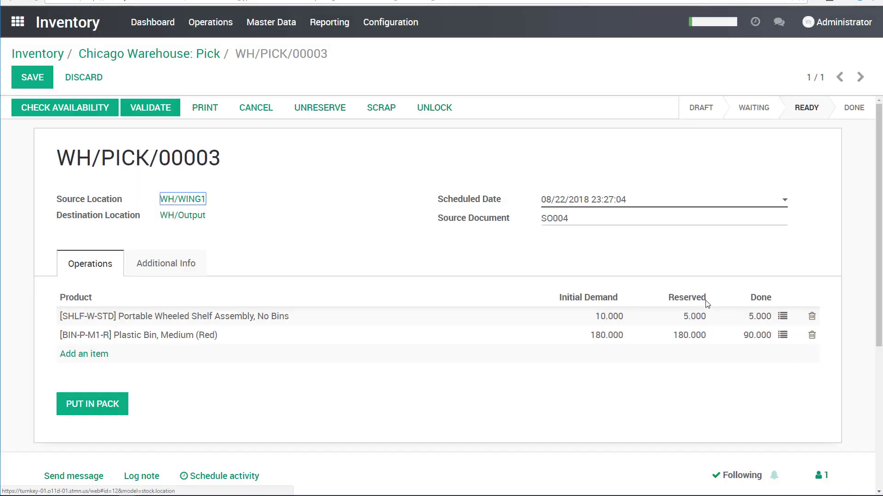
pyautogui.click(107, 406)
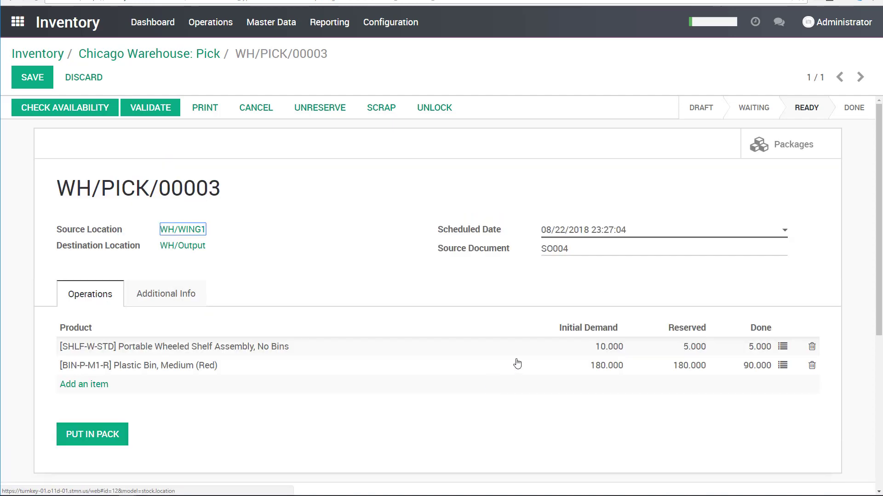
# Step: Open package PACK0000002 and set its Weight for Shipping to 370 lb
pyautogui.click(756, 153)
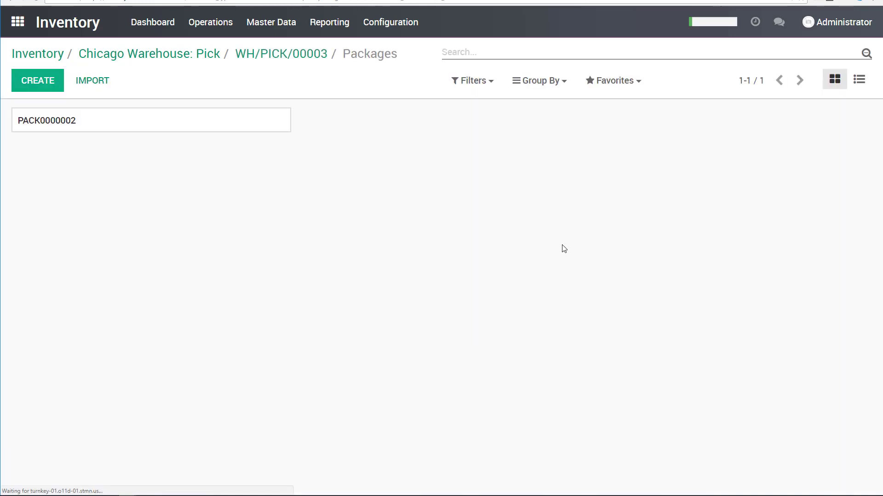
pyautogui.click(155, 126)
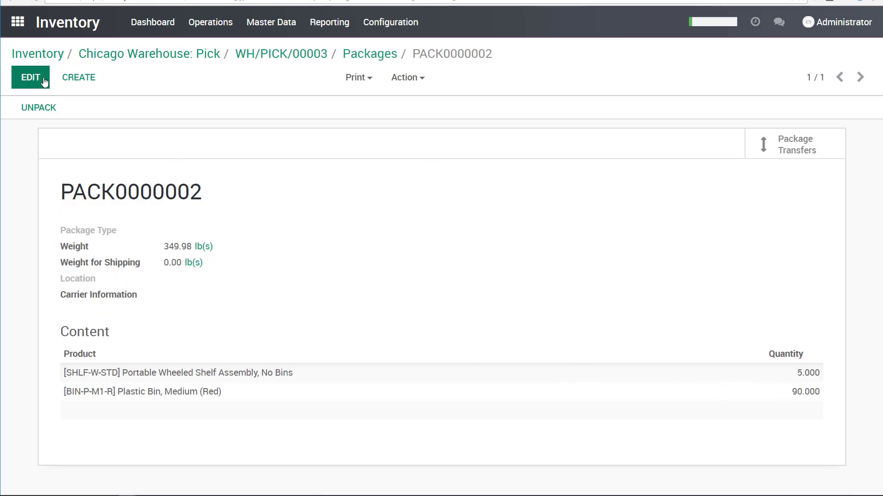
pyautogui.click(29, 76)
pyautogui.moveTo(193, 280); pyautogui.dragTo(128, 277)
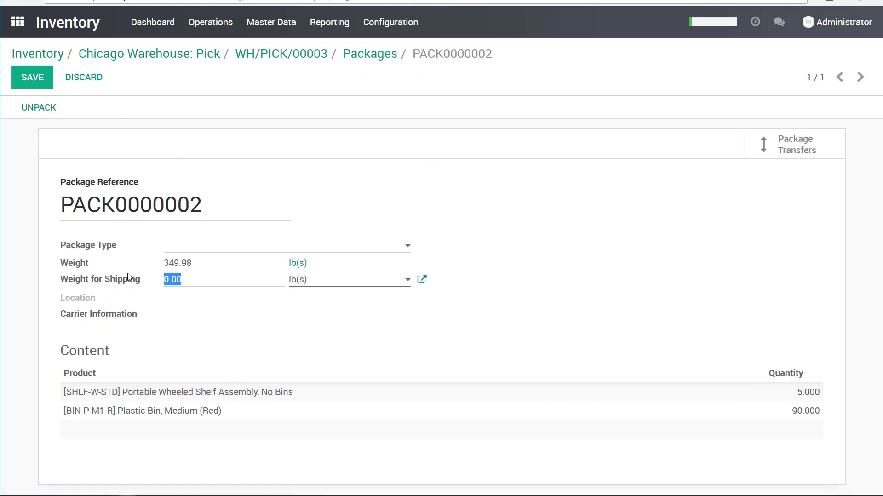
pyautogui.write('370')
pyautogui.moveTo(189, 278); pyautogui.dragTo(159, 271)
pyautogui.click(202, 286)
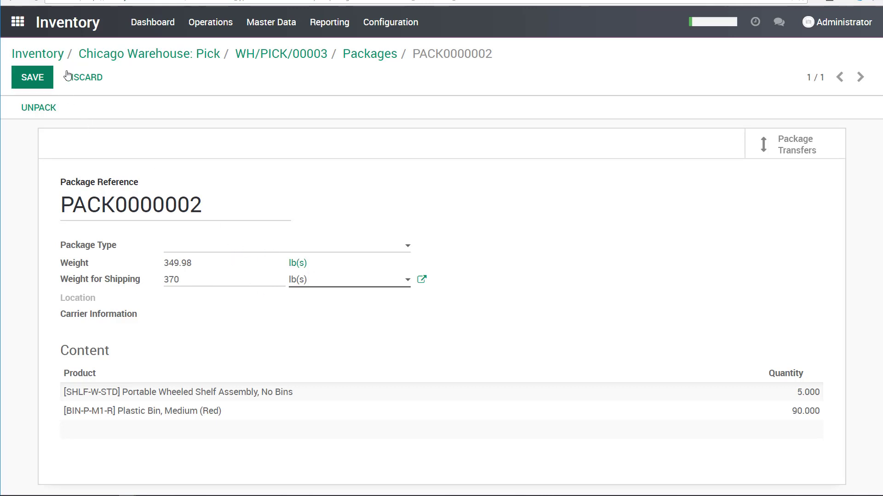
# Step: Unpack PACK0000002's contents and go back to picking WH/PICK/00003
pyautogui.click(42, 107)
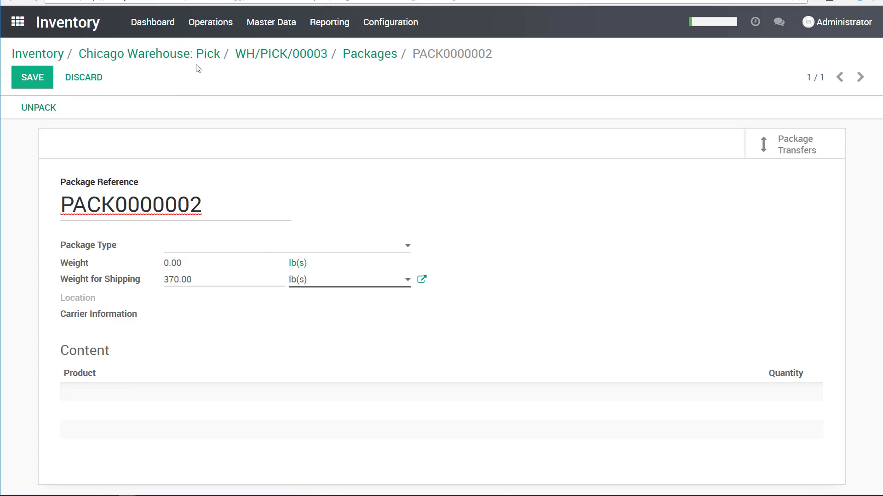
pyautogui.click(371, 55)
pyautogui.click(247, 56)
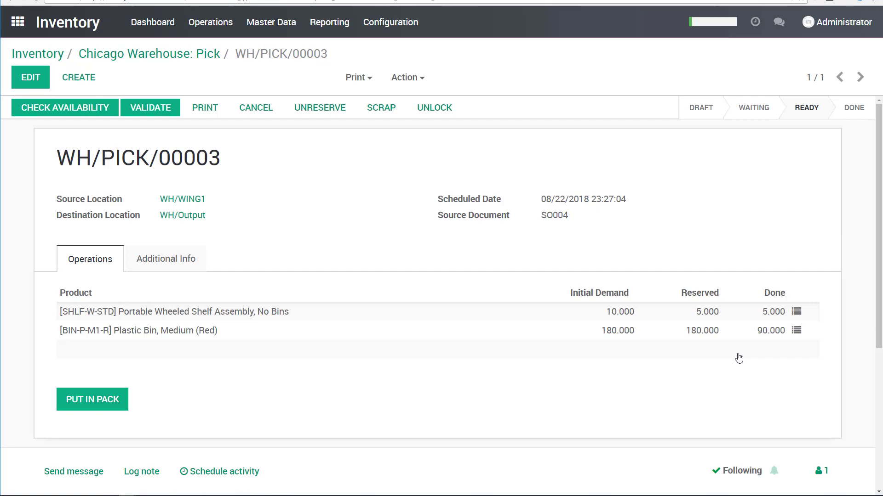
# Step: Set the shelf assembly line's Done quantity to 1 in Detailed Operations
pyautogui.click(774, 316)
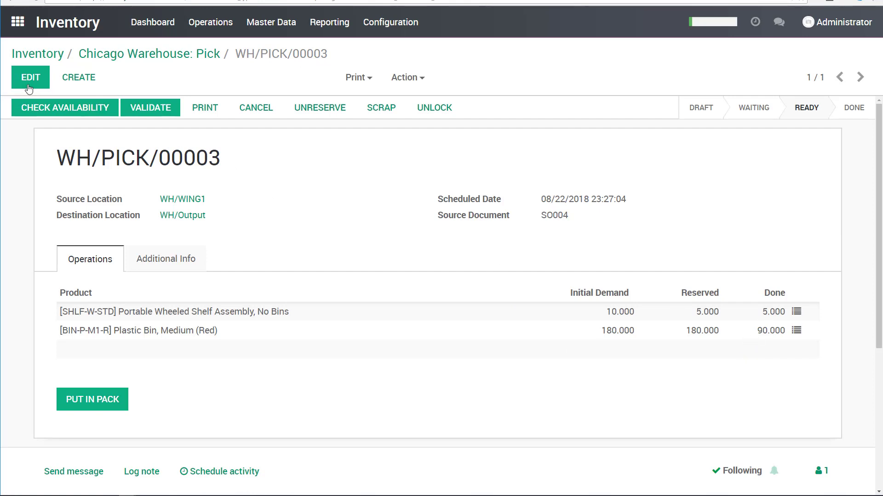
pyautogui.click(797, 317)
pyautogui.click(783, 317)
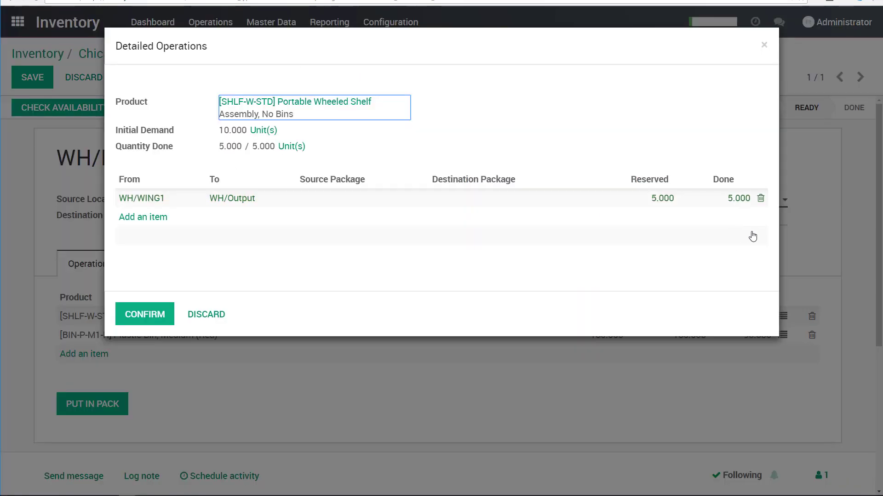
pyautogui.click(728, 203)
pyautogui.write('1')
pyautogui.click(153, 314)
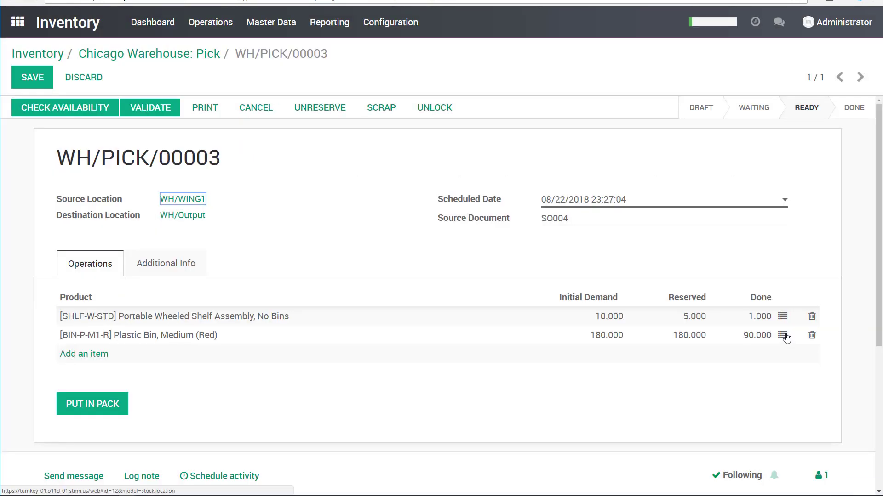
# Step: Set the Plastic Bin line's Done quantity to 18 and confirm
pyautogui.click(783, 335)
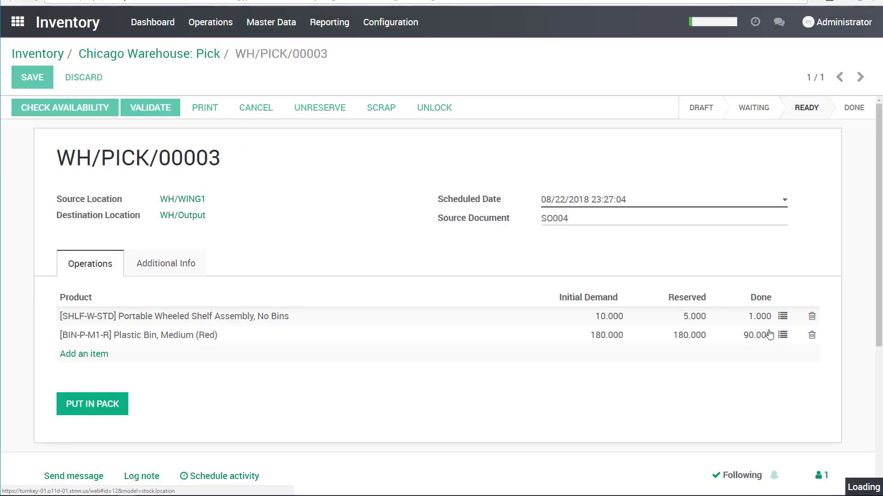
pyautogui.click(735, 207)
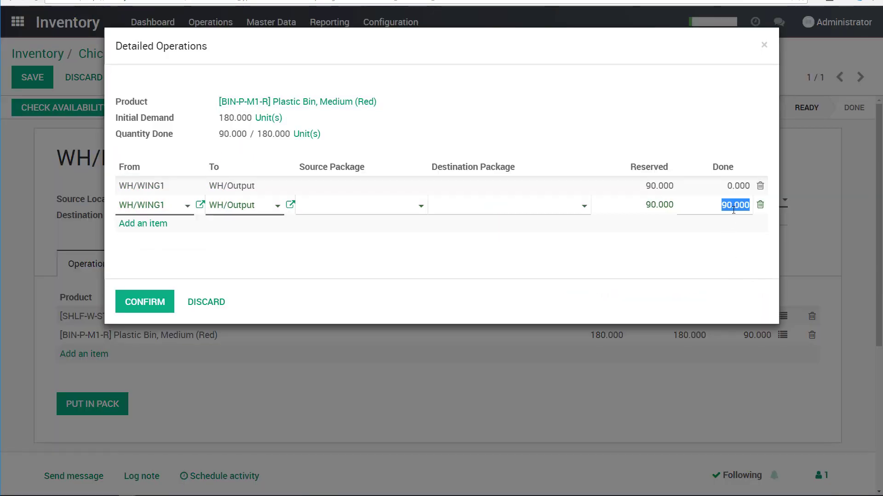
pyautogui.write('18')
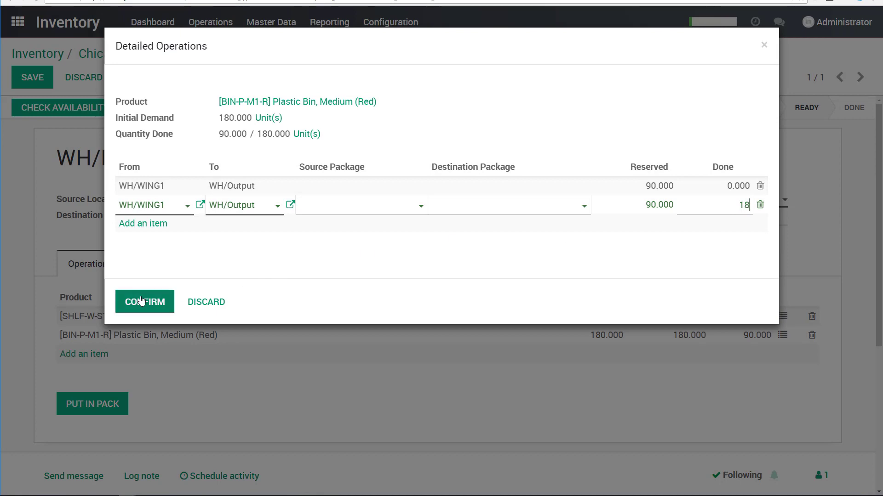
pyautogui.click(145, 303)
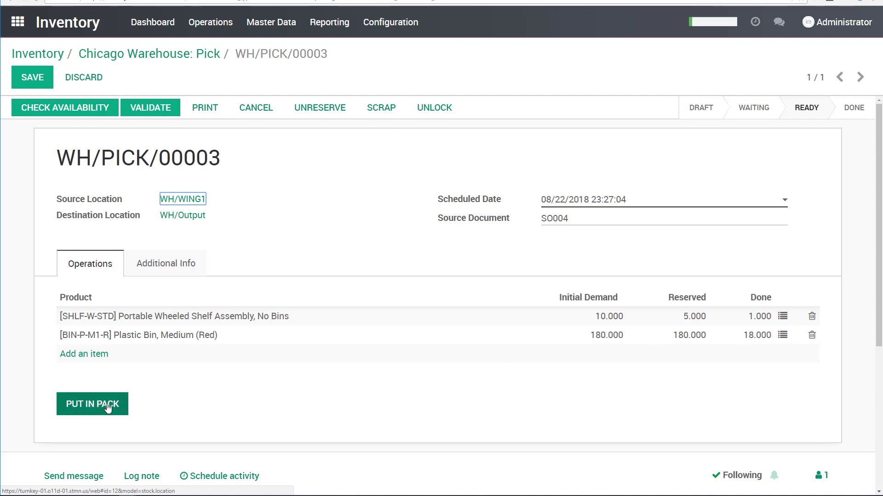
# Step: Put the 1 shelf and 18 bins in a pack and open the new PACK0000003
pyautogui.click(70, 406)
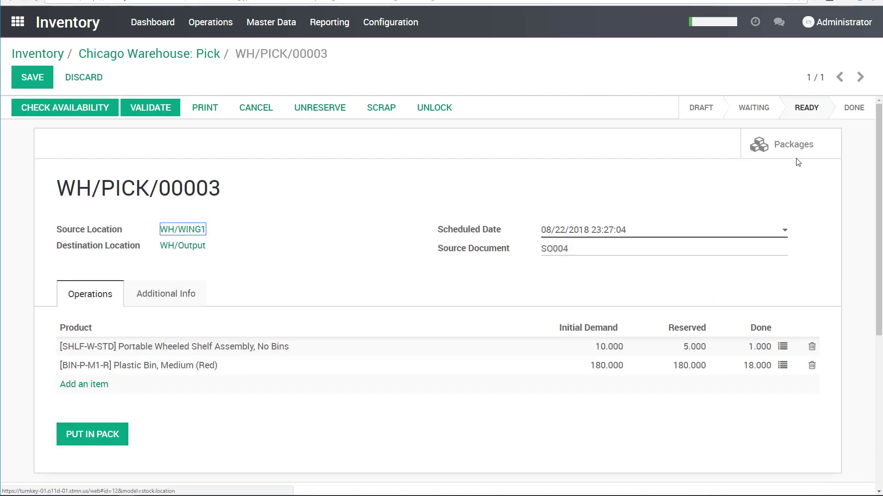
pyautogui.click(791, 146)
pyautogui.click(176, 117)
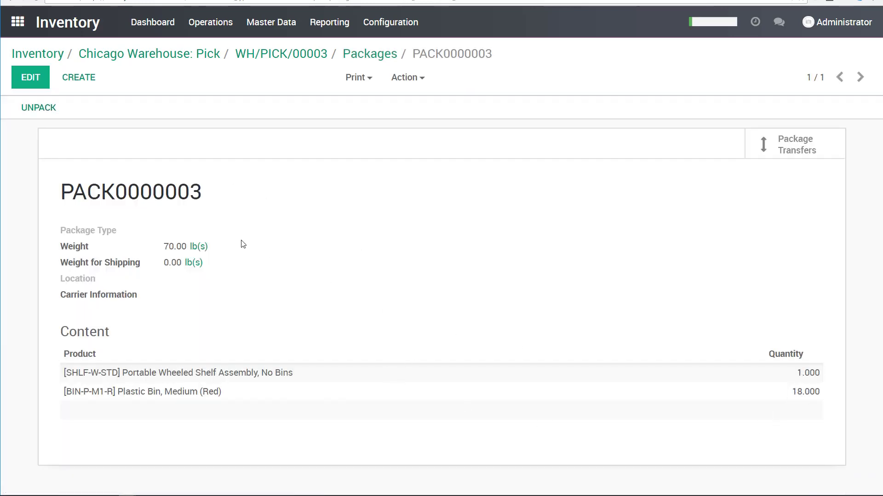
# Step: Give PACK0000003 a 100 lb shipping weight, save, and return to WH/PICK/00003
pyautogui.click(30, 80)
pyautogui.click(175, 279)
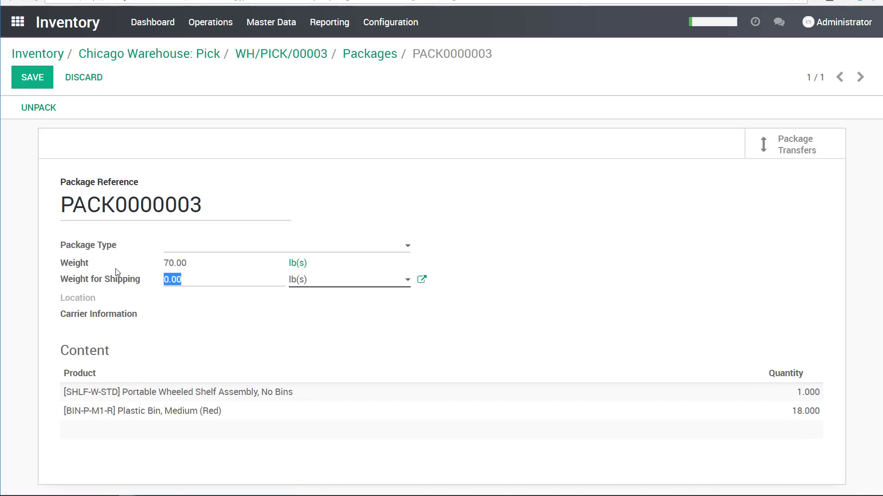
pyautogui.write('100')
pyautogui.click(30, 77)
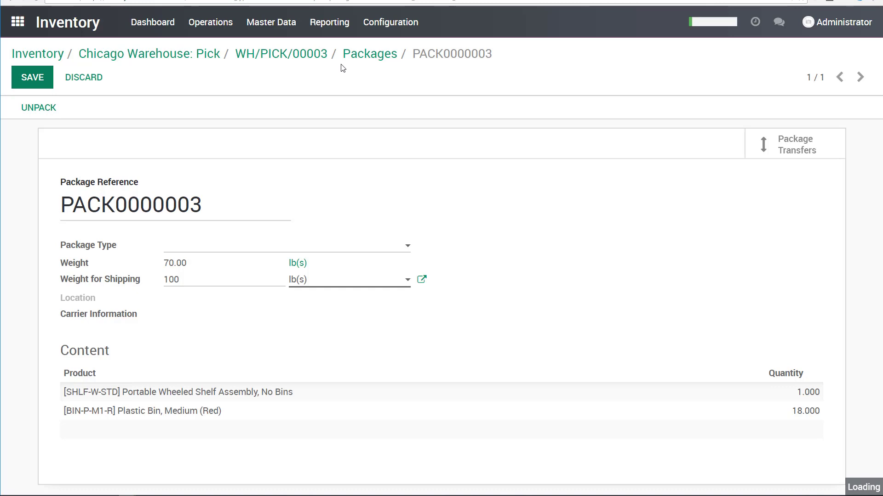
pyautogui.click(302, 54)
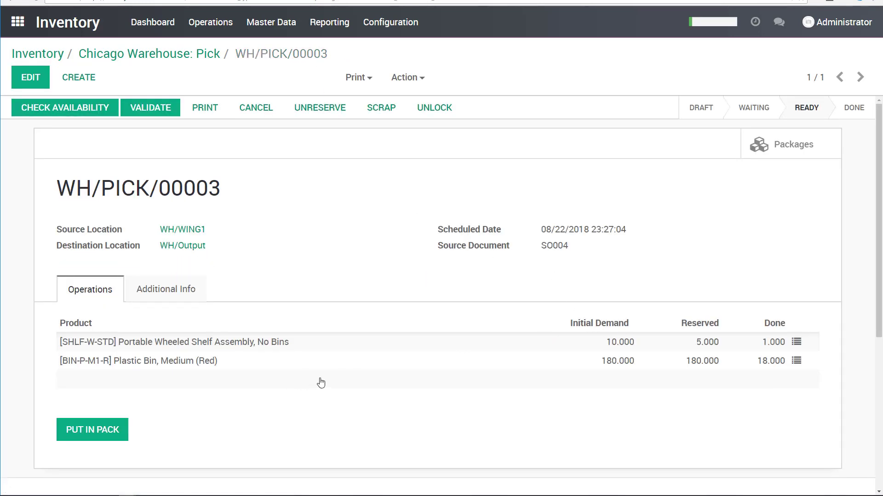
# Step: Mark 4 more shelf assemblies done in a newly created destination package PACK0000004
pyautogui.click(34, 87)
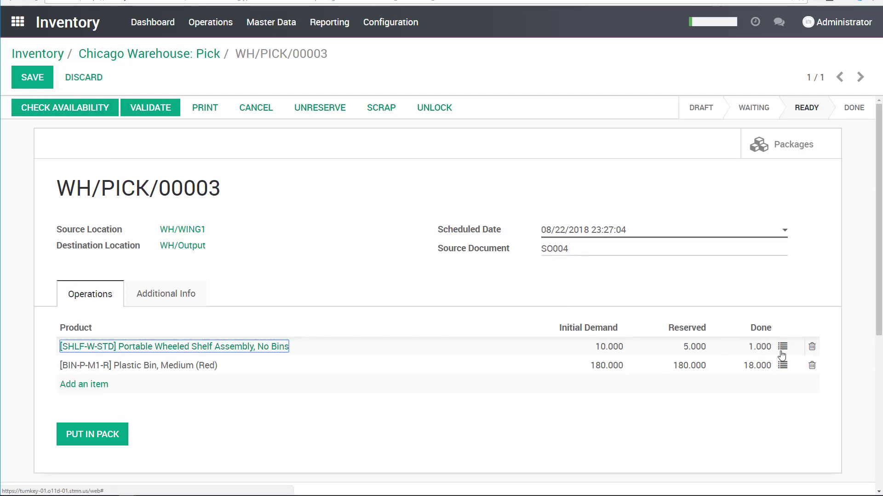
pyautogui.click(782, 346)
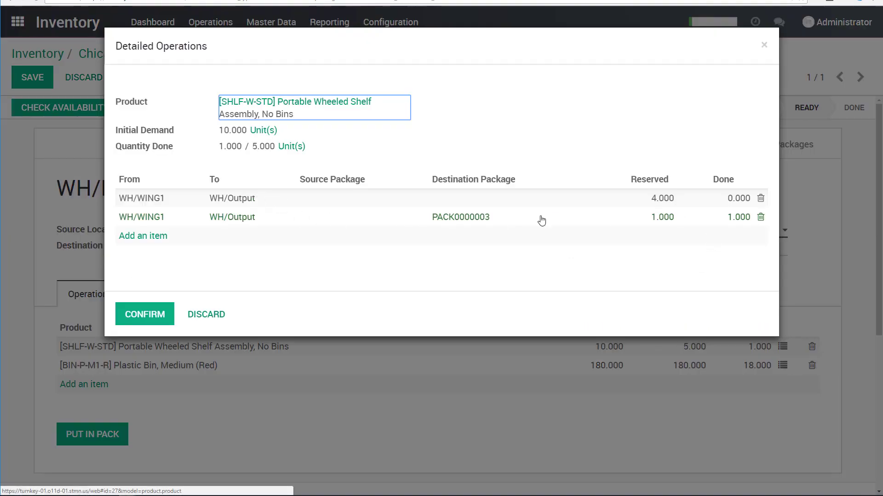
pyautogui.click(729, 199)
pyautogui.write('4')
pyautogui.click(481, 199)
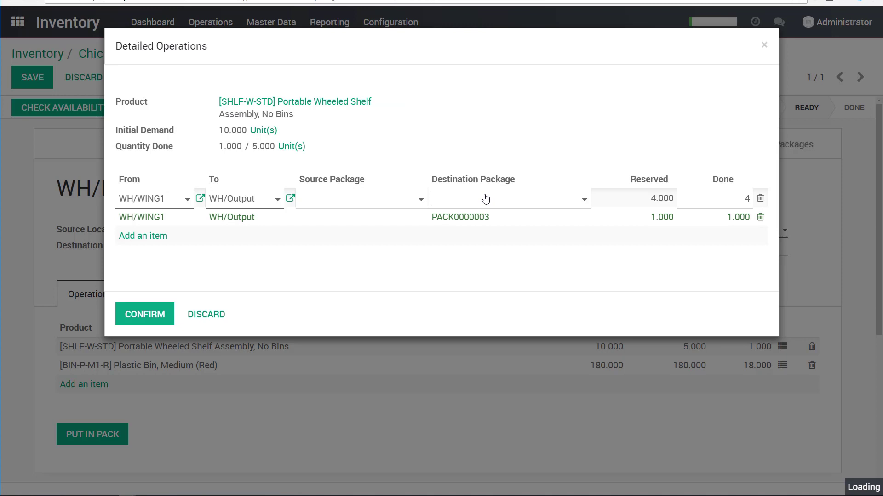
pyautogui.click(495, 298)
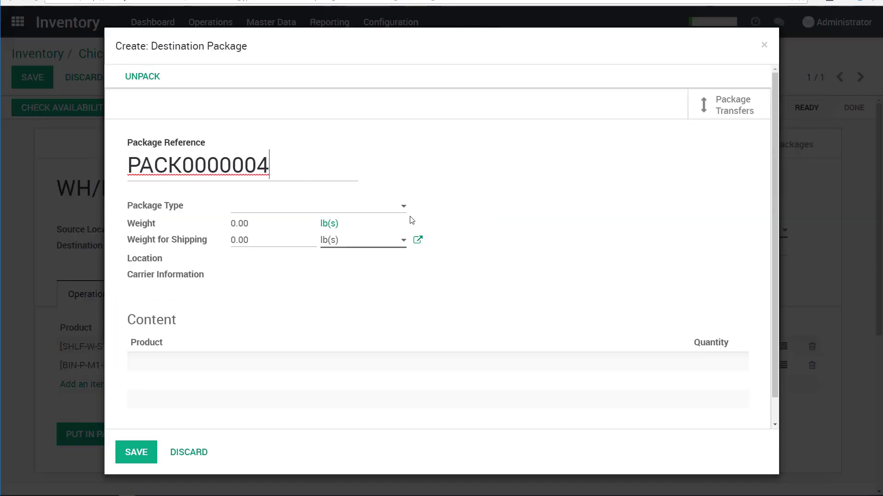
pyautogui.click(135, 452)
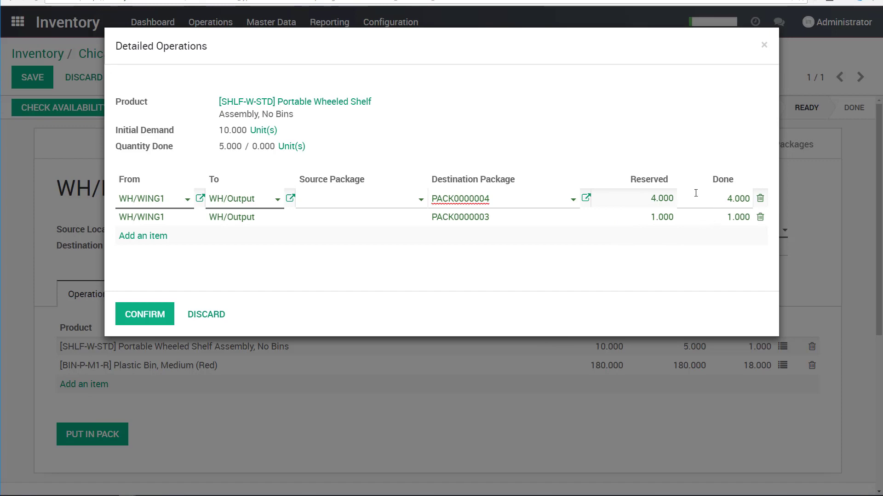
pyautogui.click(126, 313)
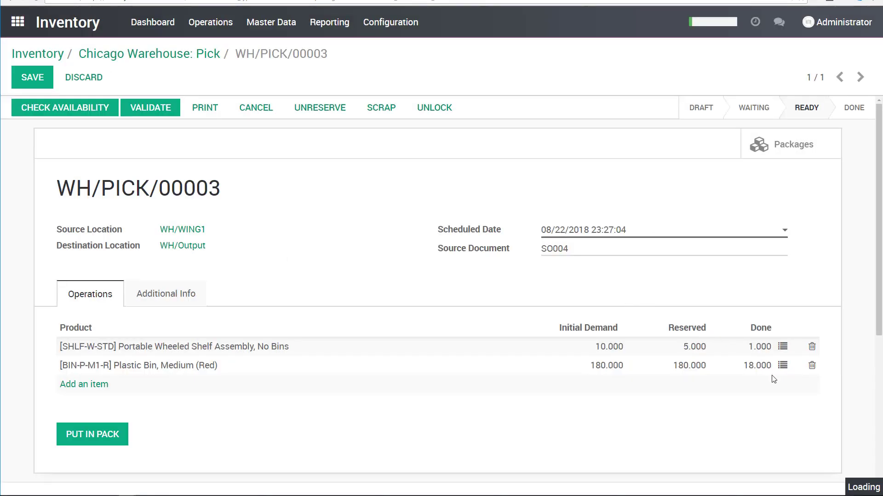
# Step: Mark 72 more Plastic Bins done, also packed into PACK0000004
pyautogui.click(783, 366)
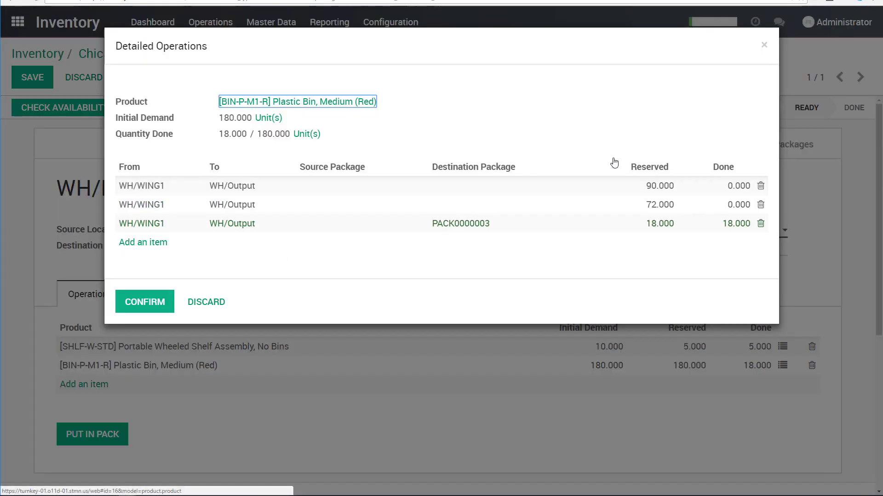
pyautogui.click(743, 208)
pyautogui.write('7')
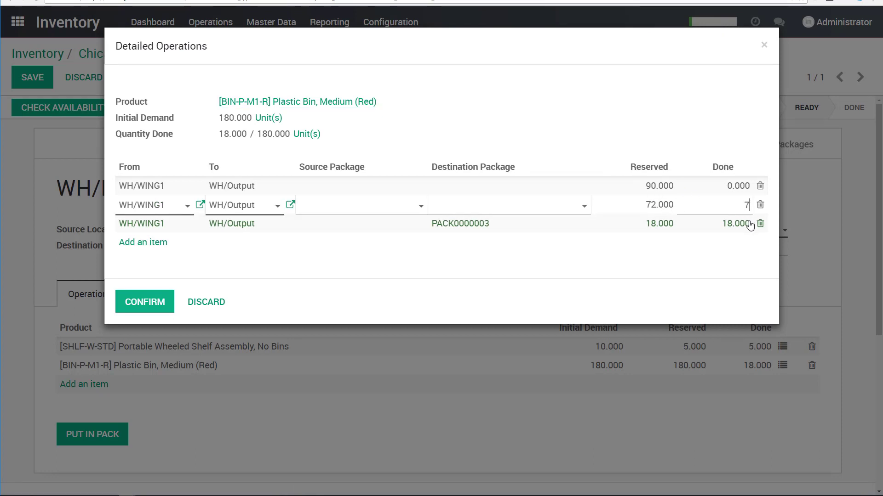
pyautogui.write('2')
pyautogui.click(572, 208)
pyautogui.click(479, 302)
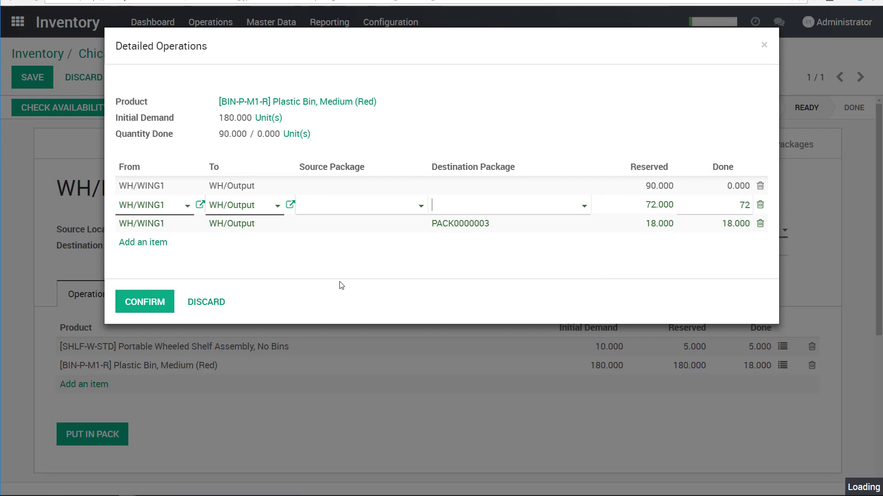
pyautogui.click(152, 306)
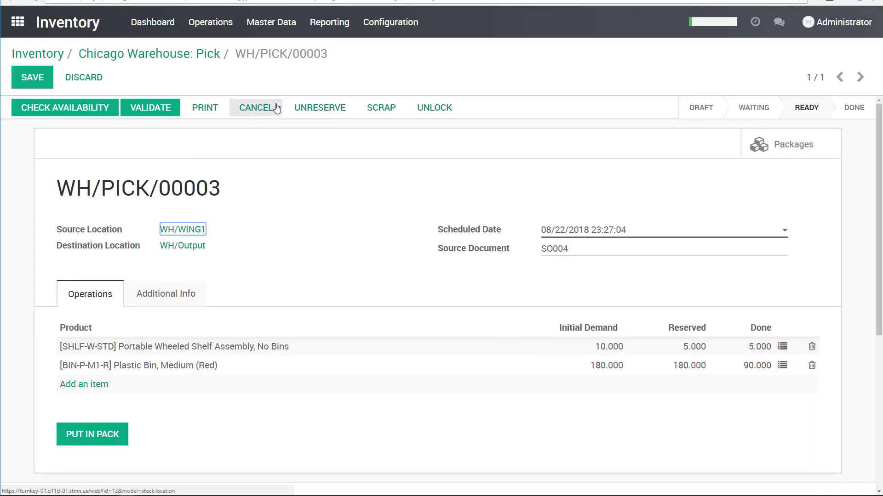
# Step: Review Additional Info, then validate WH/PICK/00003 with a backorder for the remaining shelves and bins
pyautogui.click(184, 294)
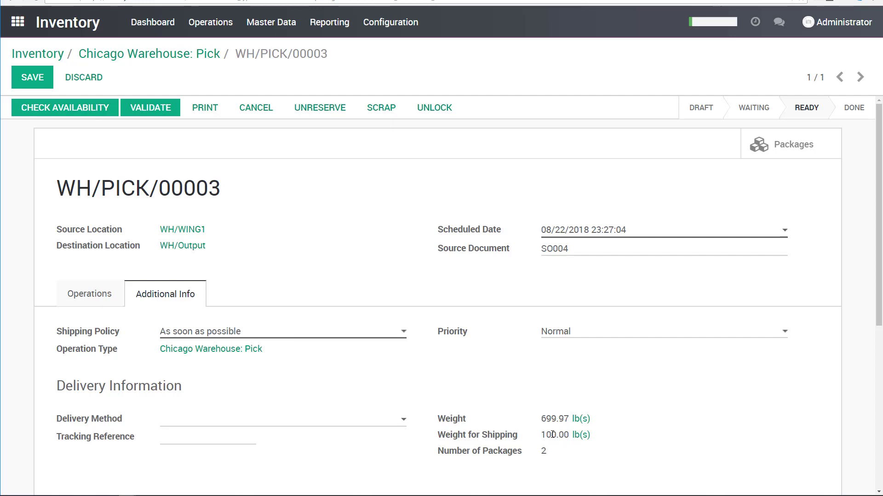
pyautogui.click(107, 299)
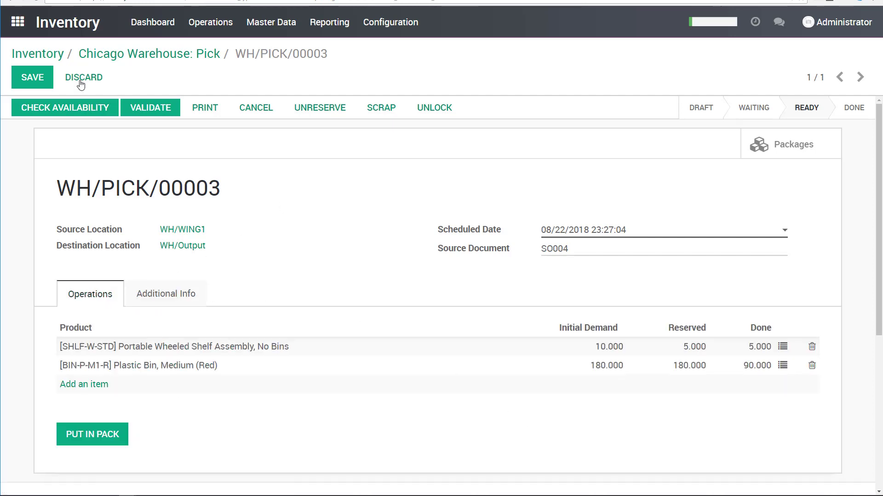
pyautogui.click(158, 111)
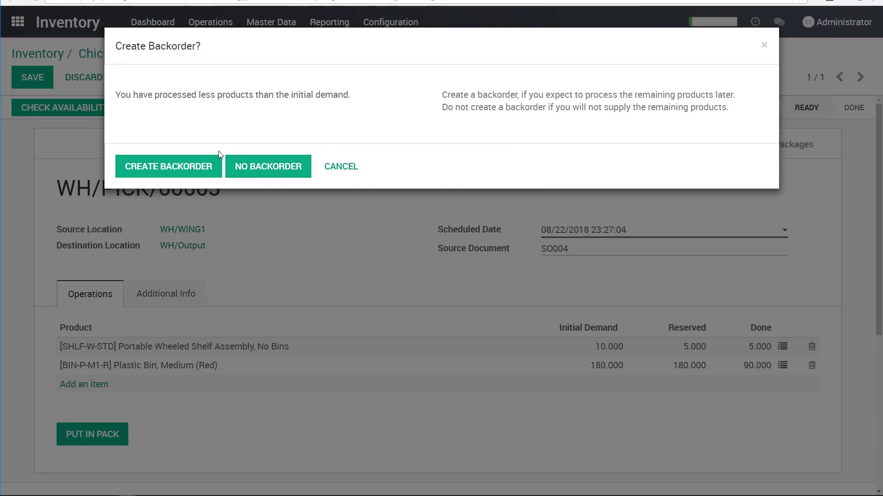
pyautogui.click(182, 167)
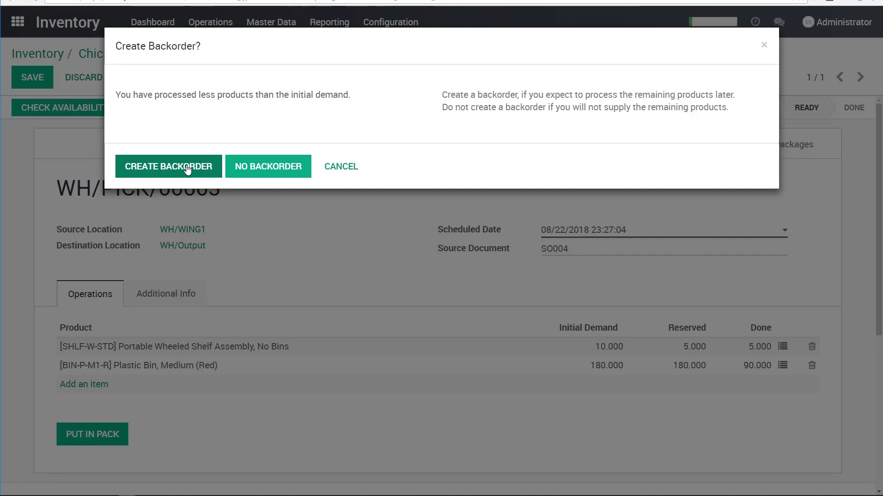
pyautogui.click(187, 169)
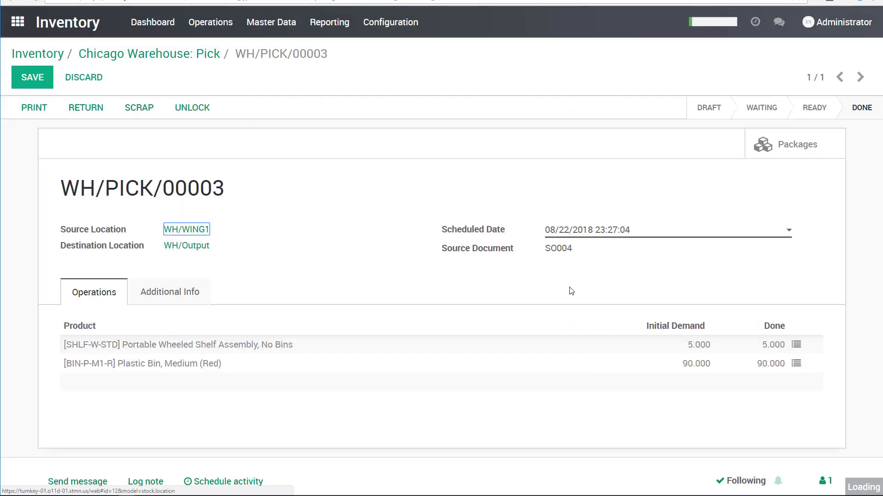
# Step: Inspect backorder WH/PICK/00004, then list the Chicago Warehouse delivery orders to do
pyautogui.click(198, 55)
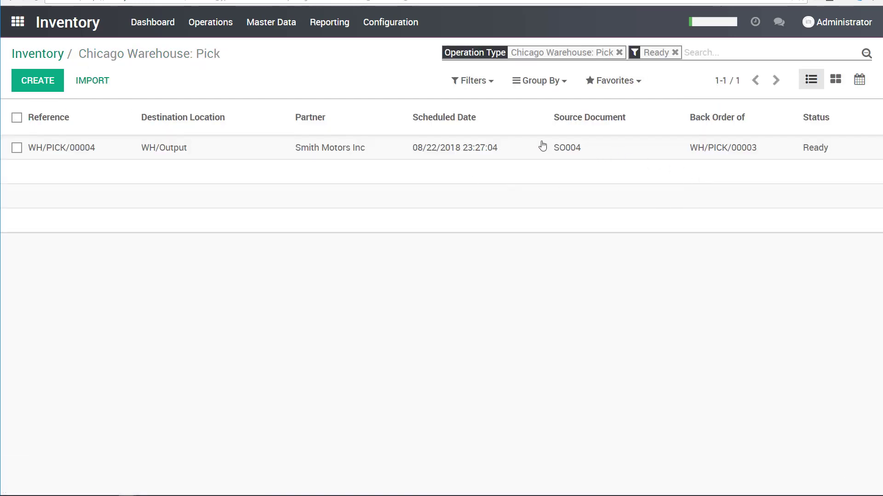
pyautogui.click(455, 148)
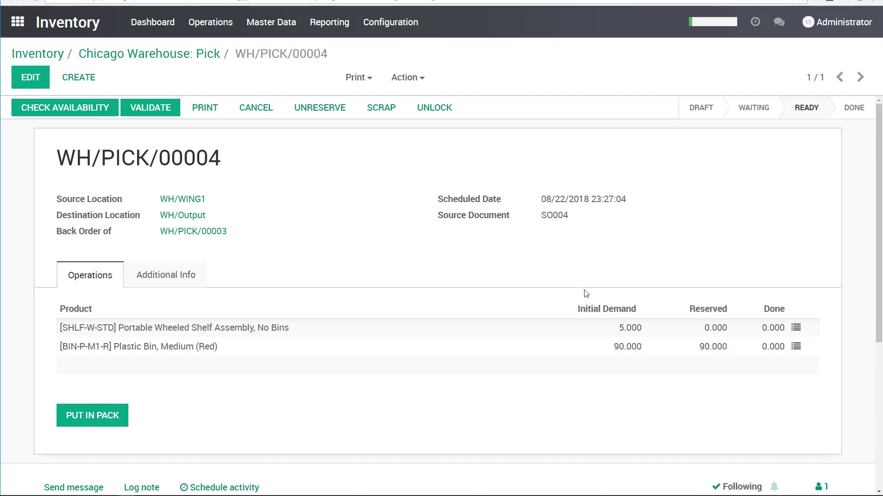
pyautogui.click(191, 54)
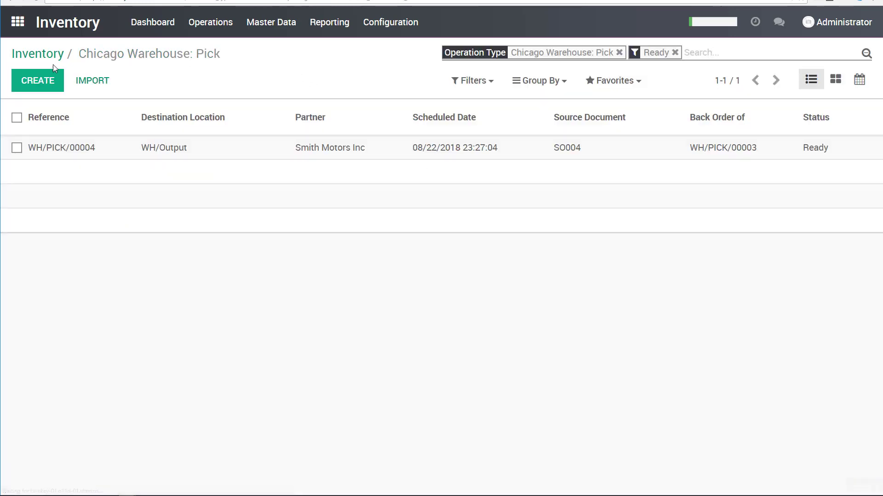
pyautogui.click(51, 56)
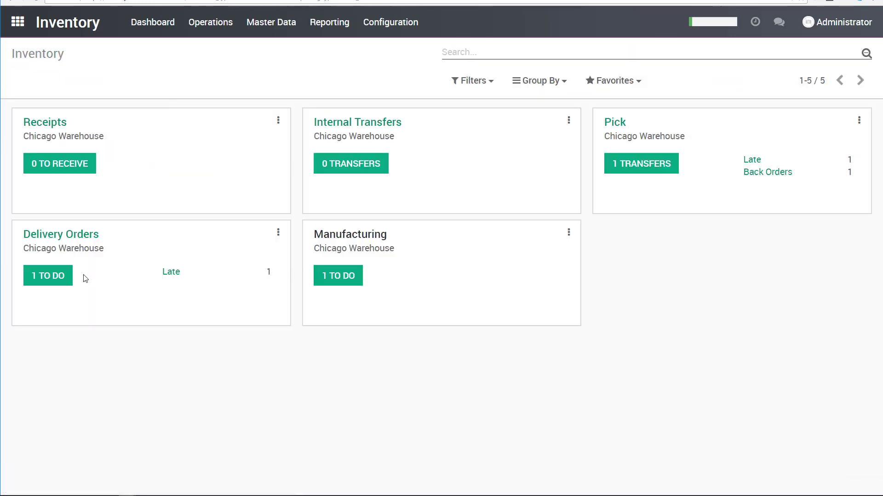
pyautogui.click(62, 276)
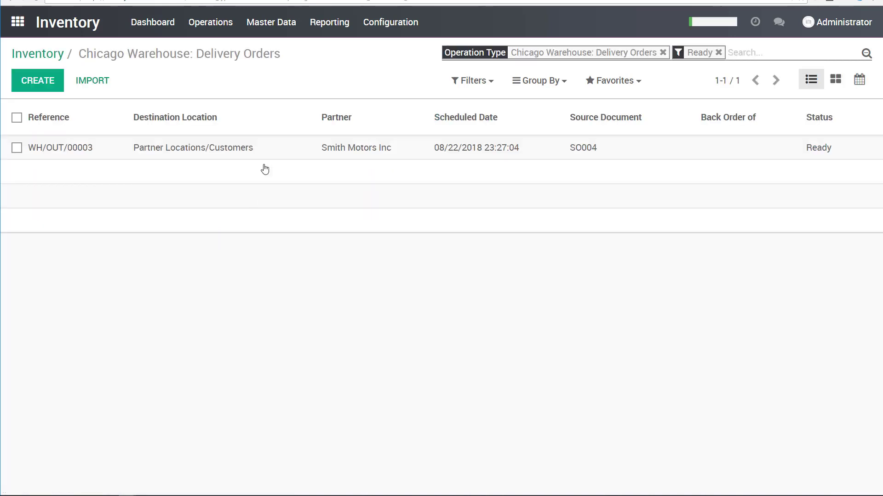
# Step: Open delivery order WH/OUT/00003 and review its Additional Info shipping details
pyautogui.click(217, 147)
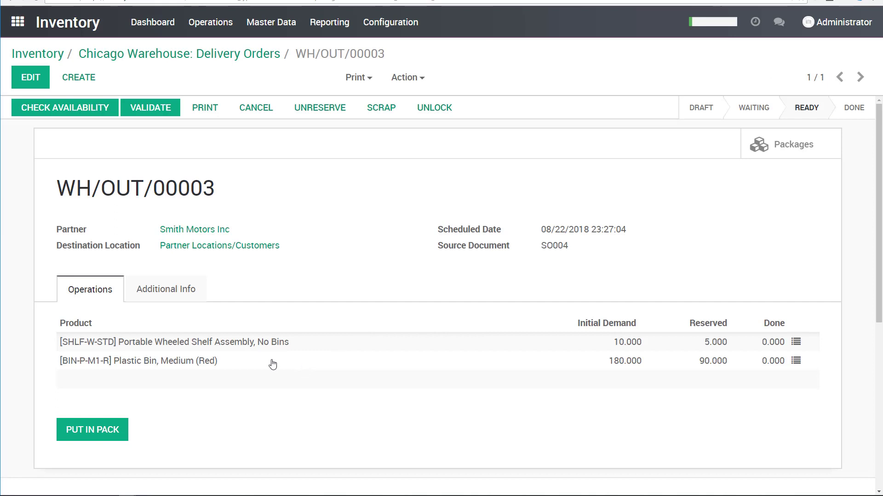
pyautogui.click(185, 289)
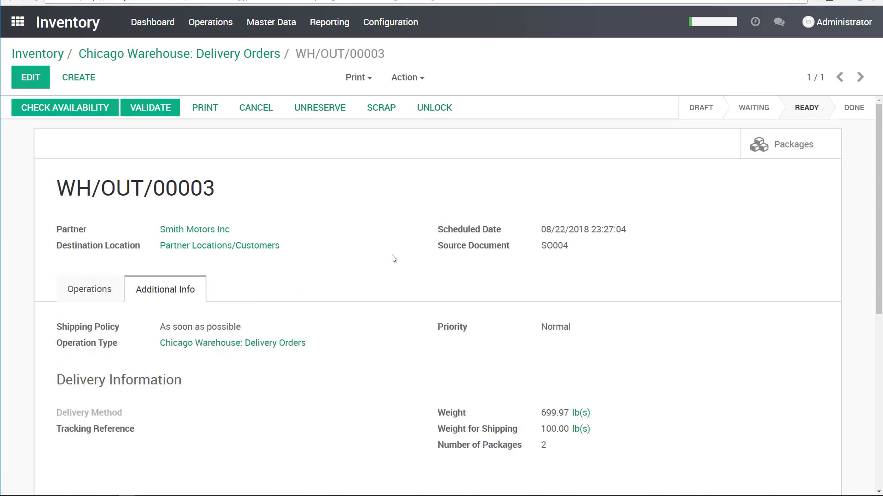
pyautogui.scroll(-3, 322, 248)
pyautogui.scroll(3, 198, 184)
pyautogui.click(102, 294)
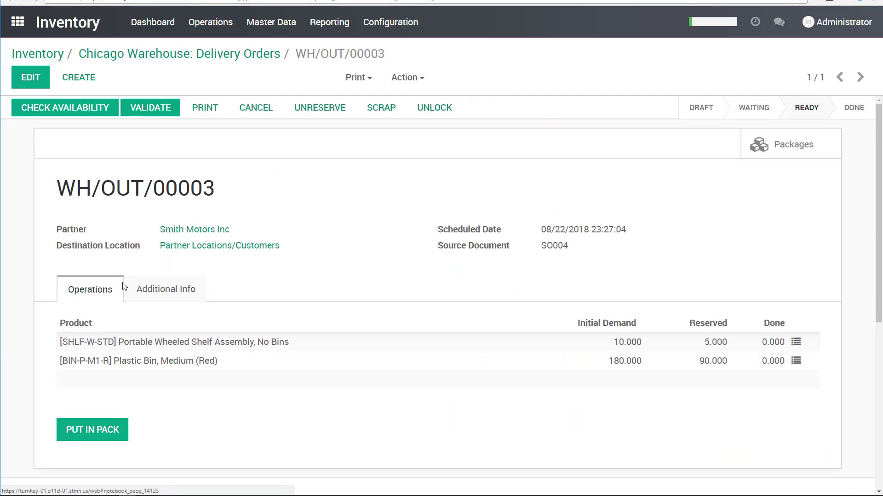
# Step: Validate WH/OUT/00003 for 5 shelves and 90 bins as an immediate transfer, creating a backorder
pyautogui.click(153, 109)
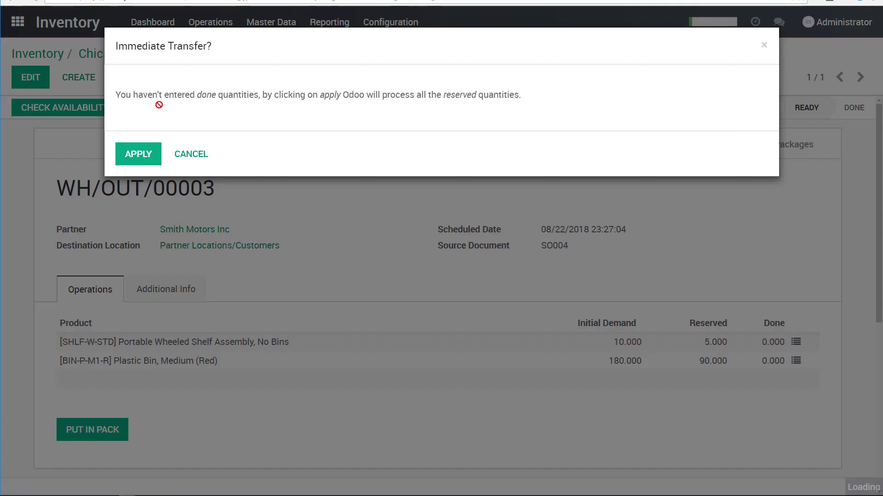
pyautogui.click(148, 156)
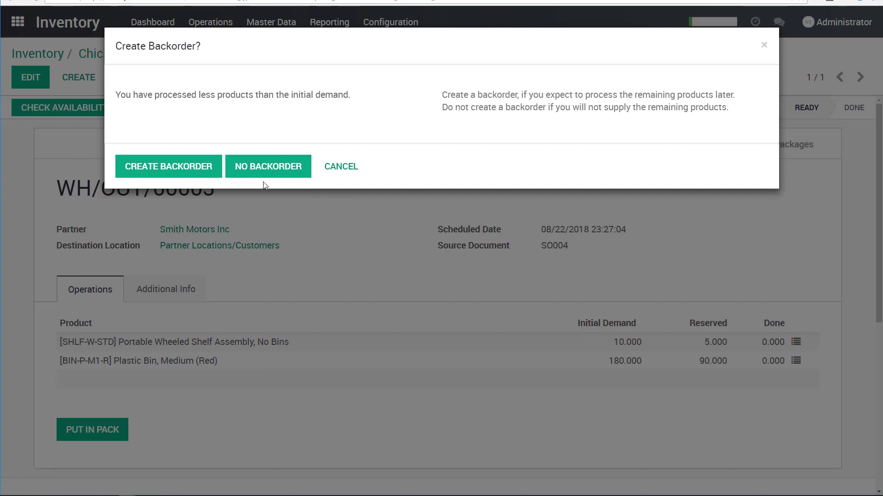
pyautogui.click(198, 168)
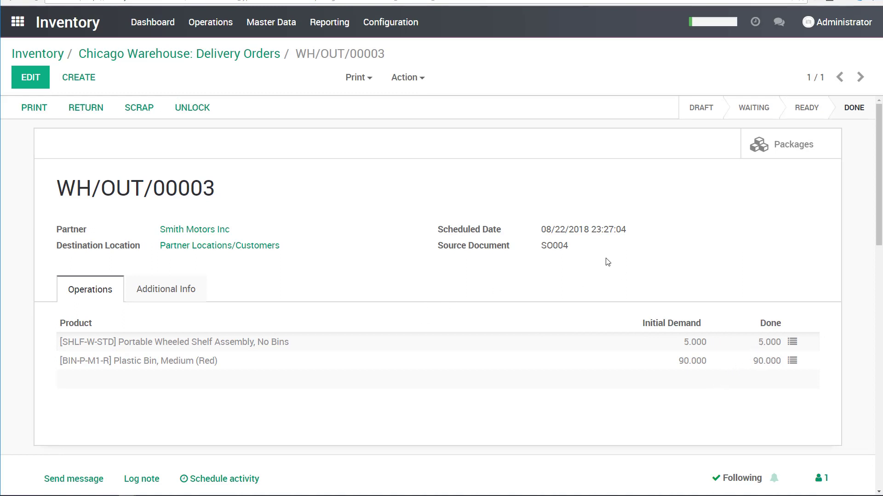
# Step: Go back to the Inventory dashboard showing 0 delivery orders to do and one backorder
pyautogui.click(52, 57)
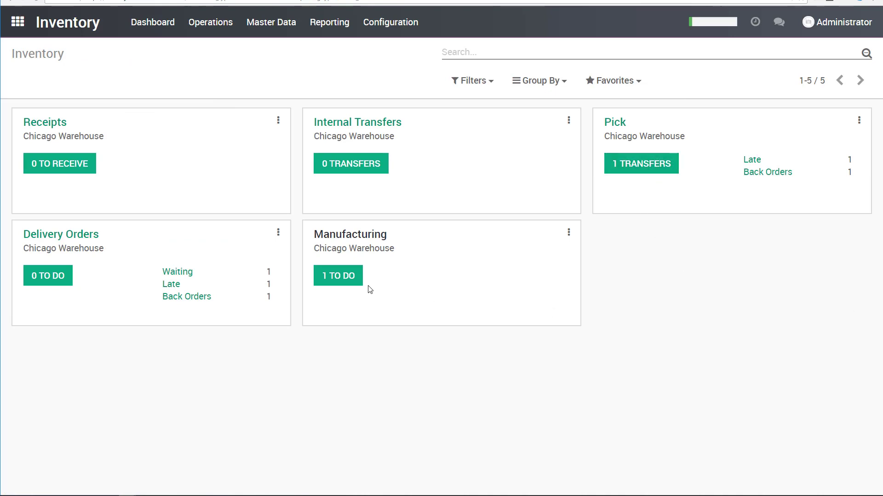
pyautogui.click(642, 166)
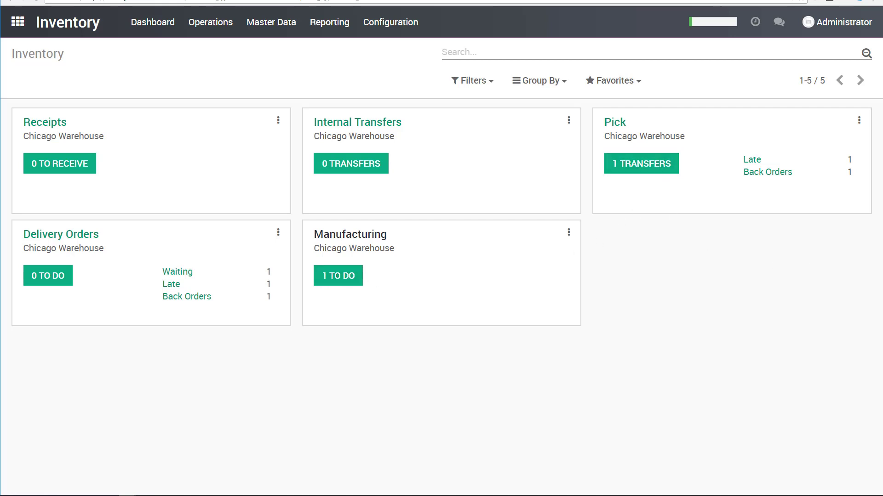